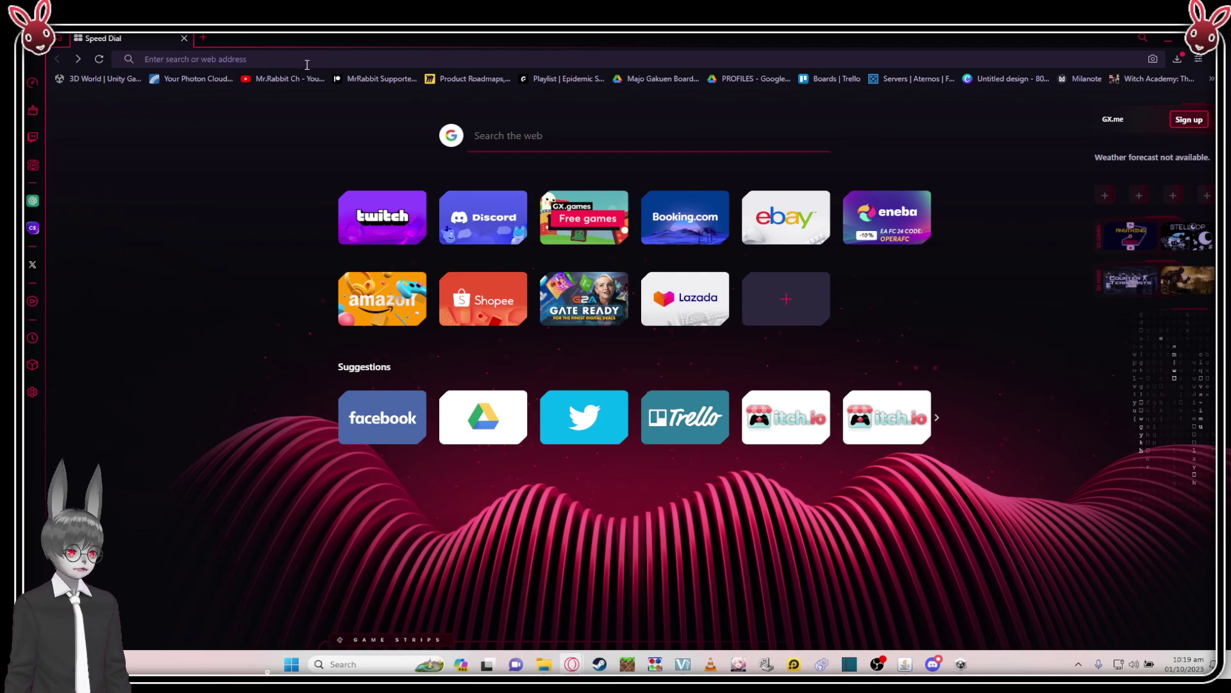
{"action": "left_click", "coordinate": [323, 63]}
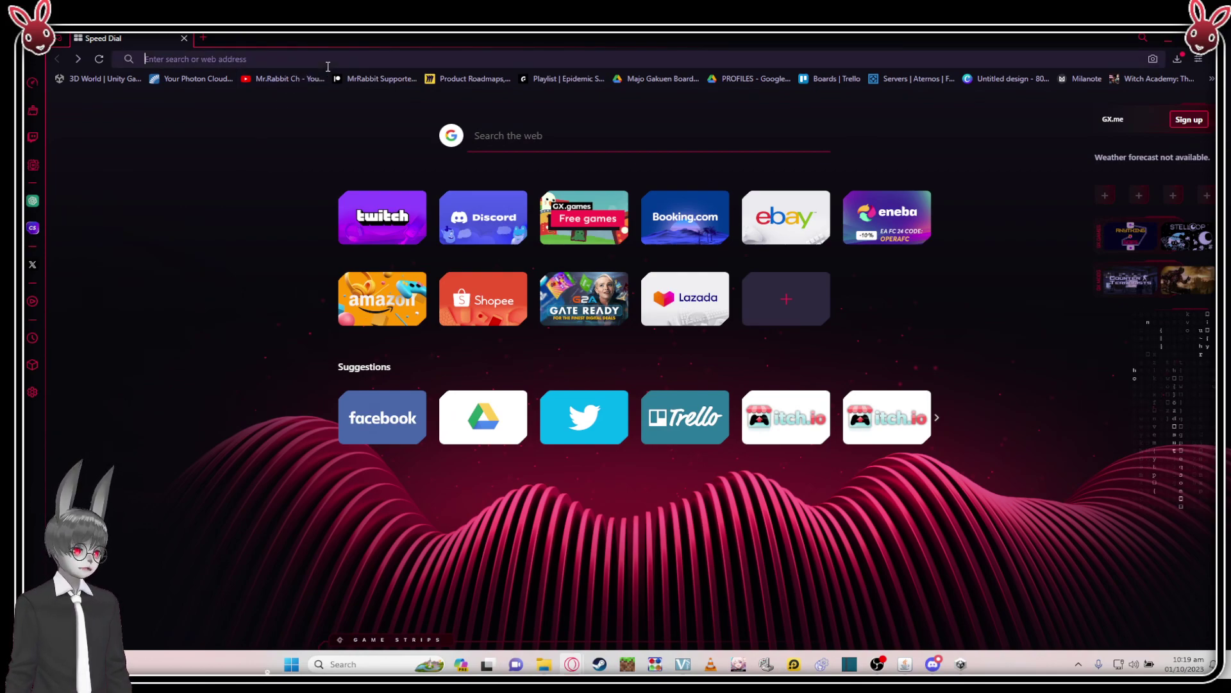
{"action": "type", "text": "www.google."}
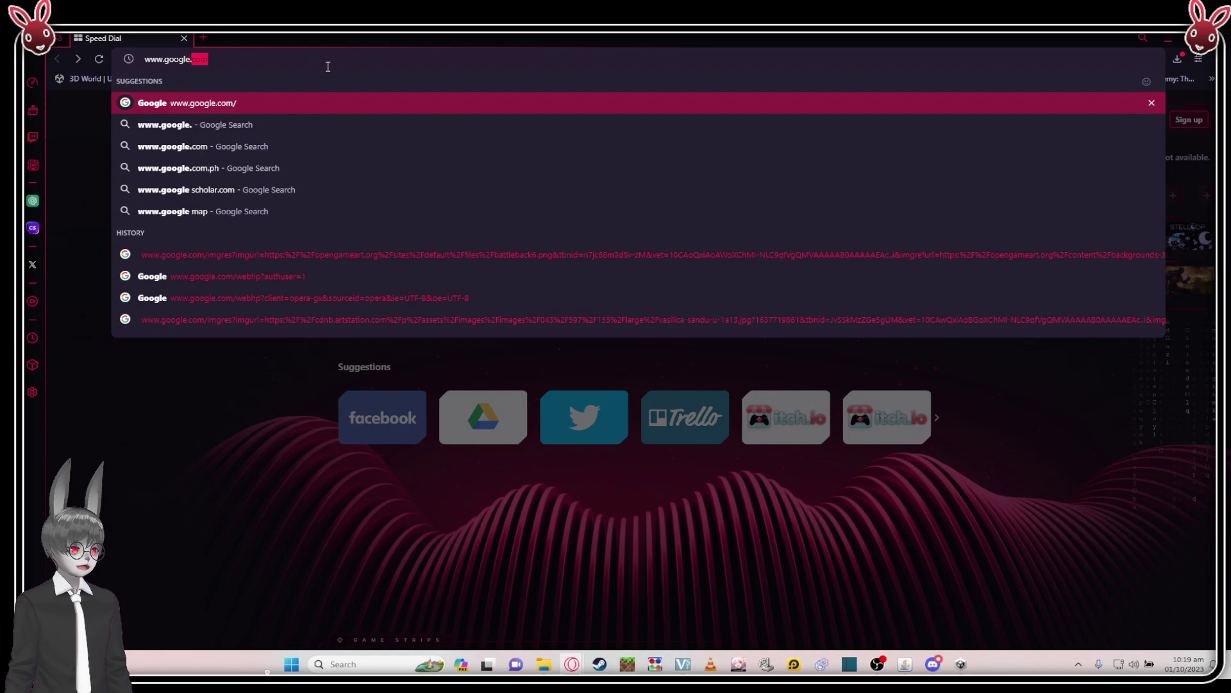
{"action": "key", "text": "Return"}
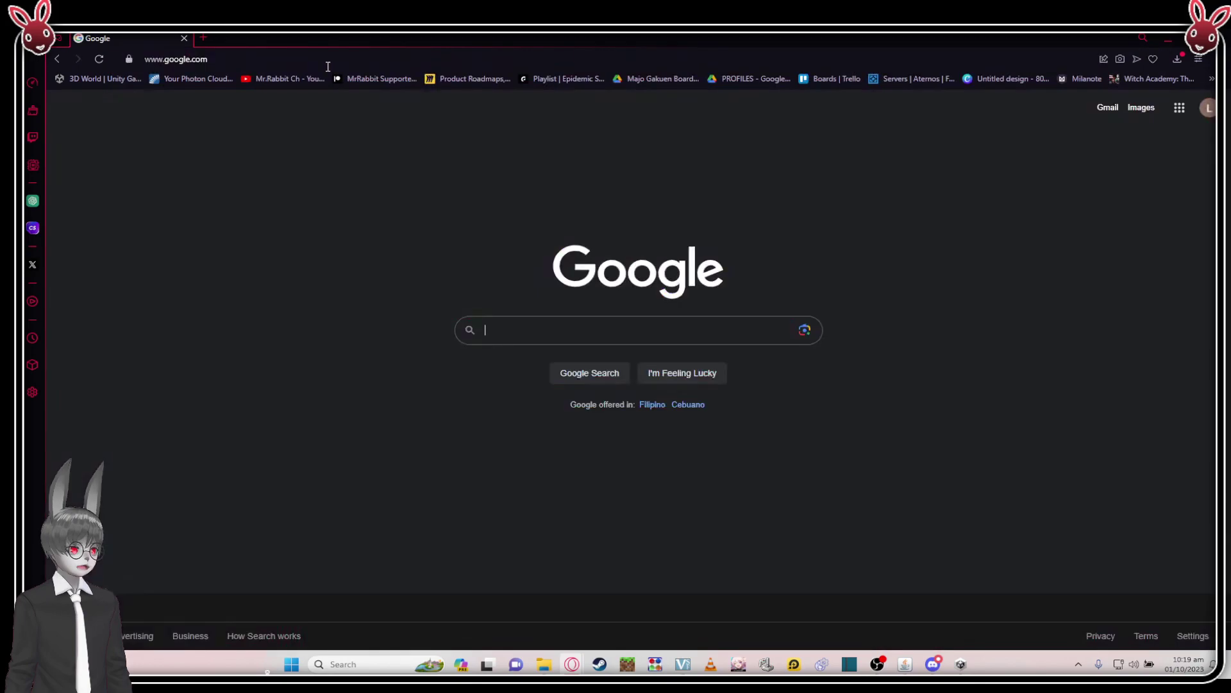
Search Google for 'unity download'
{"action": "left_click", "coordinate": [539, 329]}
{"action": "type", "text": "un"}
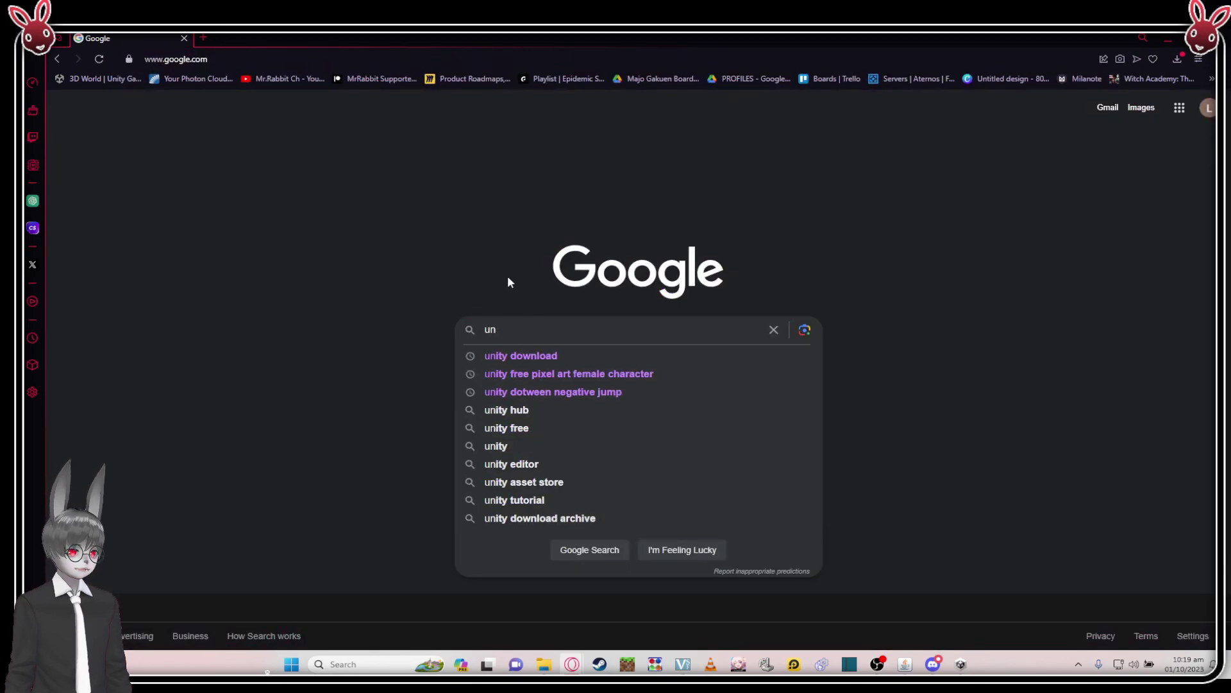
{"action": "key", "text": "BackSpace"}
{"action": "key", "text": "BackSpace"}
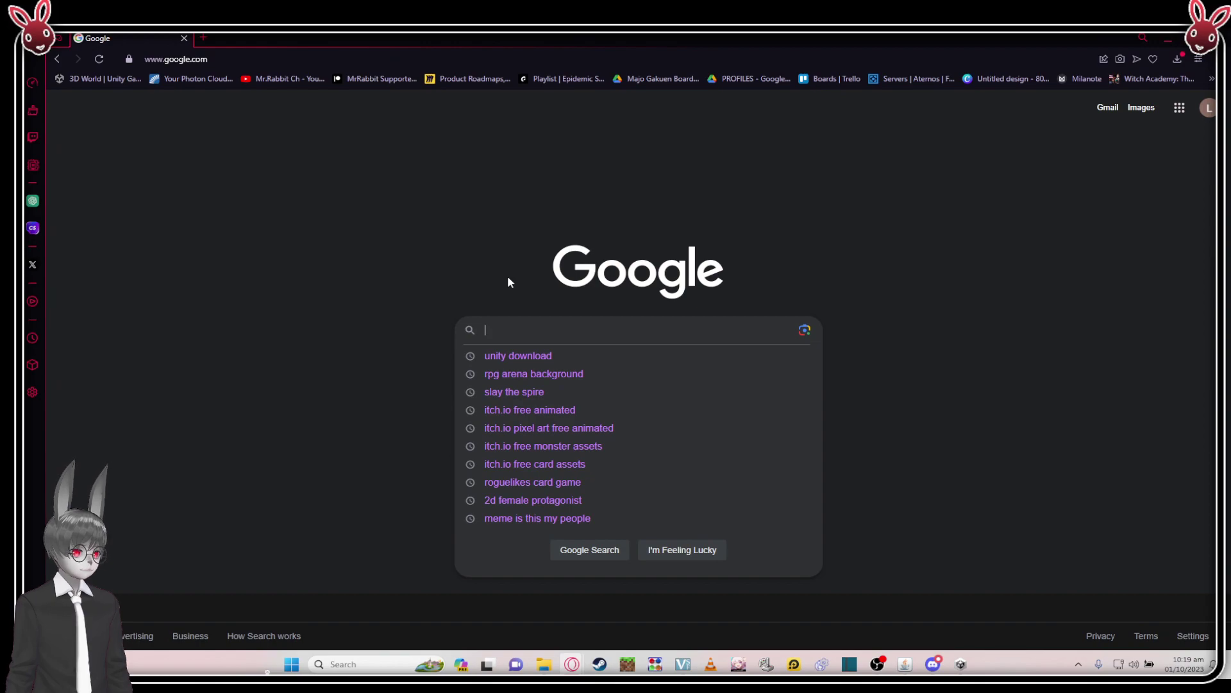
{"action": "type", "text": "unity "}
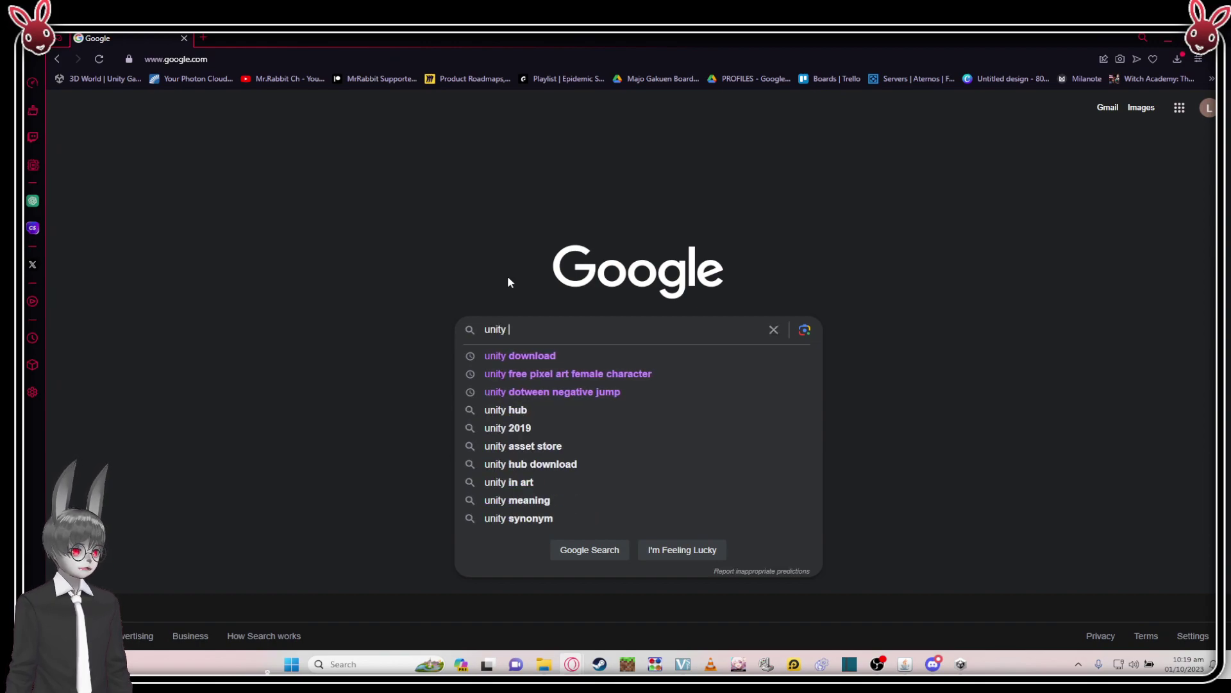
{"action": "type", "text": "download"}
{"action": "key", "text": "Return"}
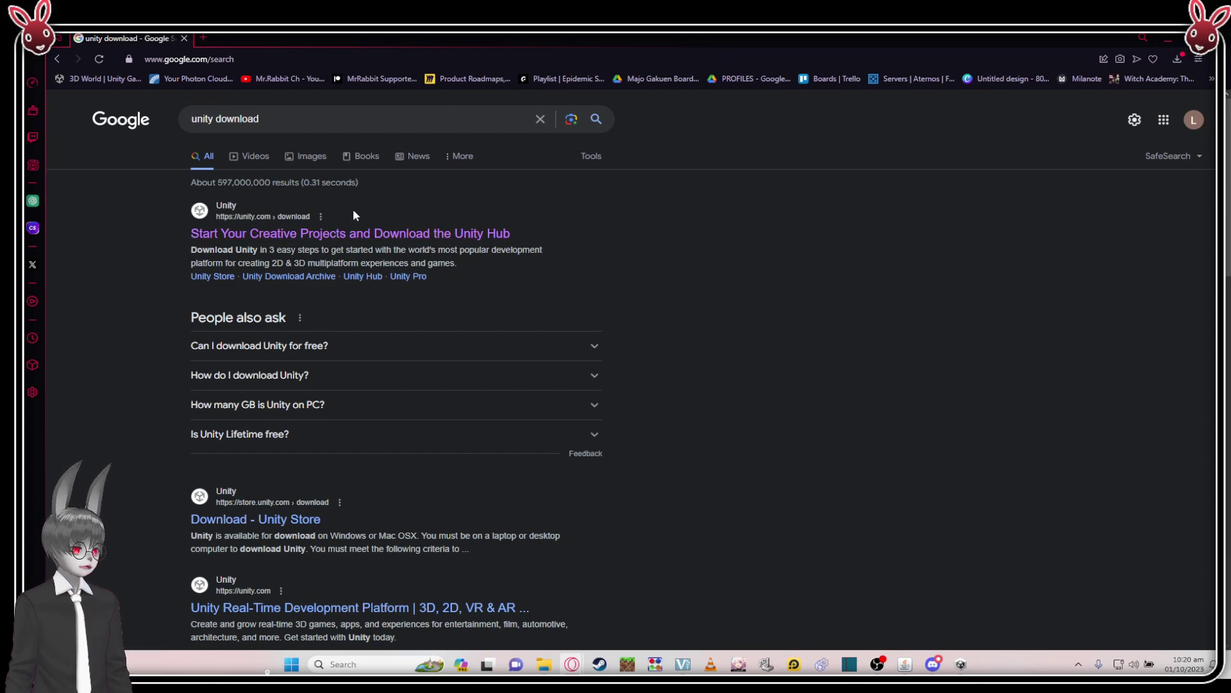
Open unity.com/download, start the Windows Hub download, and cancel saving UnityHubSetup.exe
{"action": "left_click", "coordinate": [507, 236]}
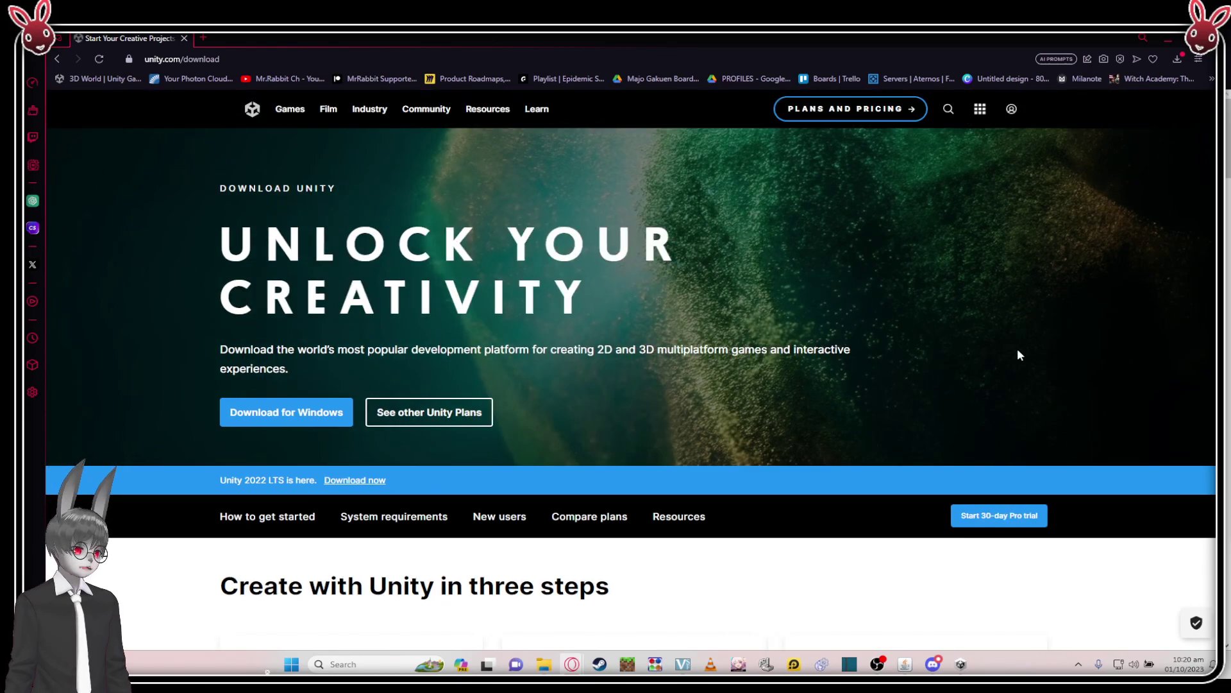
{"action": "left_click", "coordinate": [286, 415]}
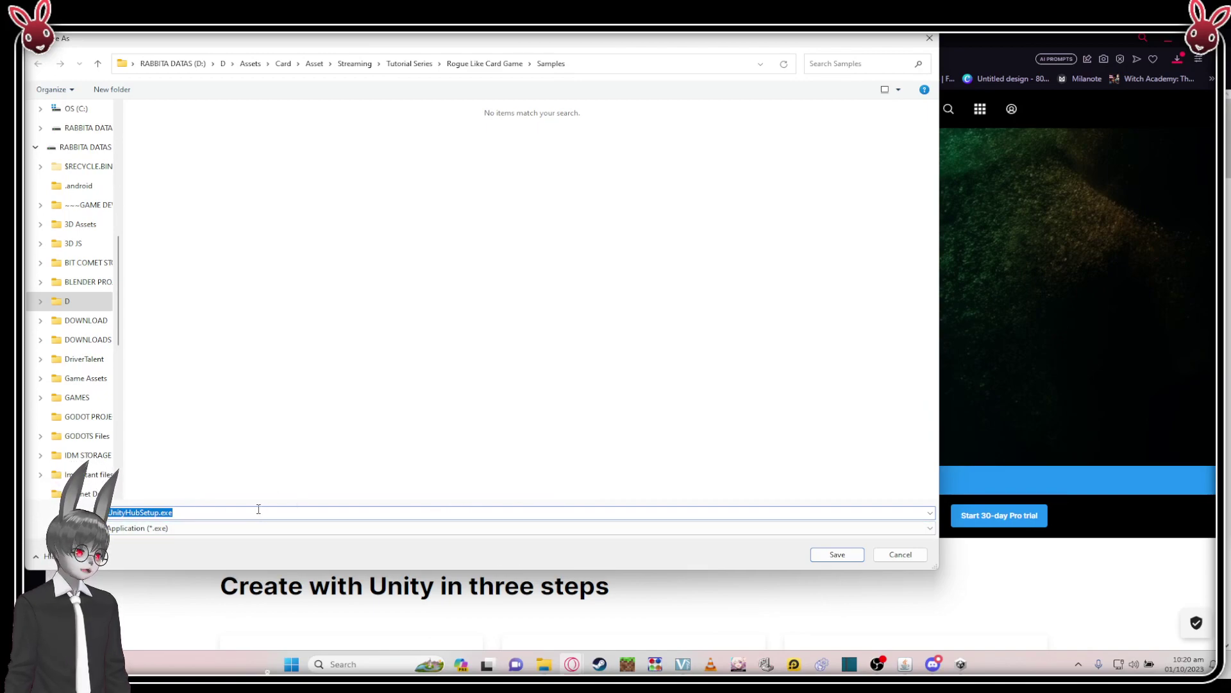
{"action": "left_click", "coordinate": [896, 557]}
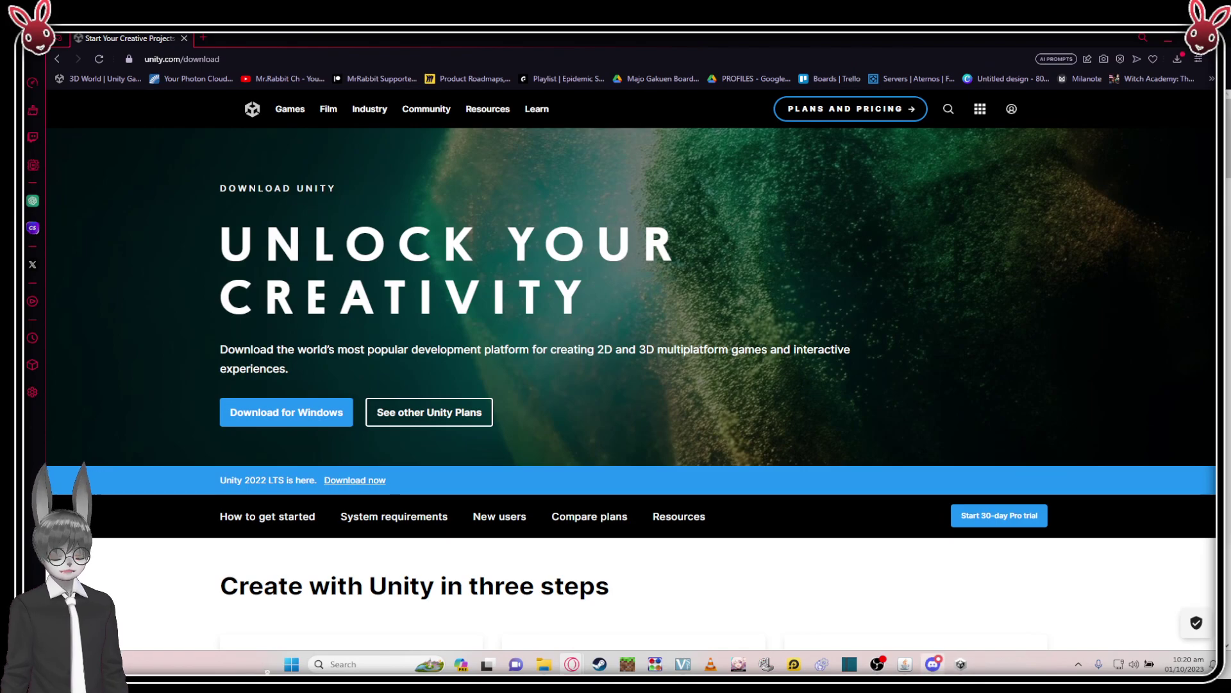
Bring Unity Hub up maximized and list installed editors 2022.3.7f1 and 2022.3.2f1
{"action": "left_click", "coordinate": [960, 665]}
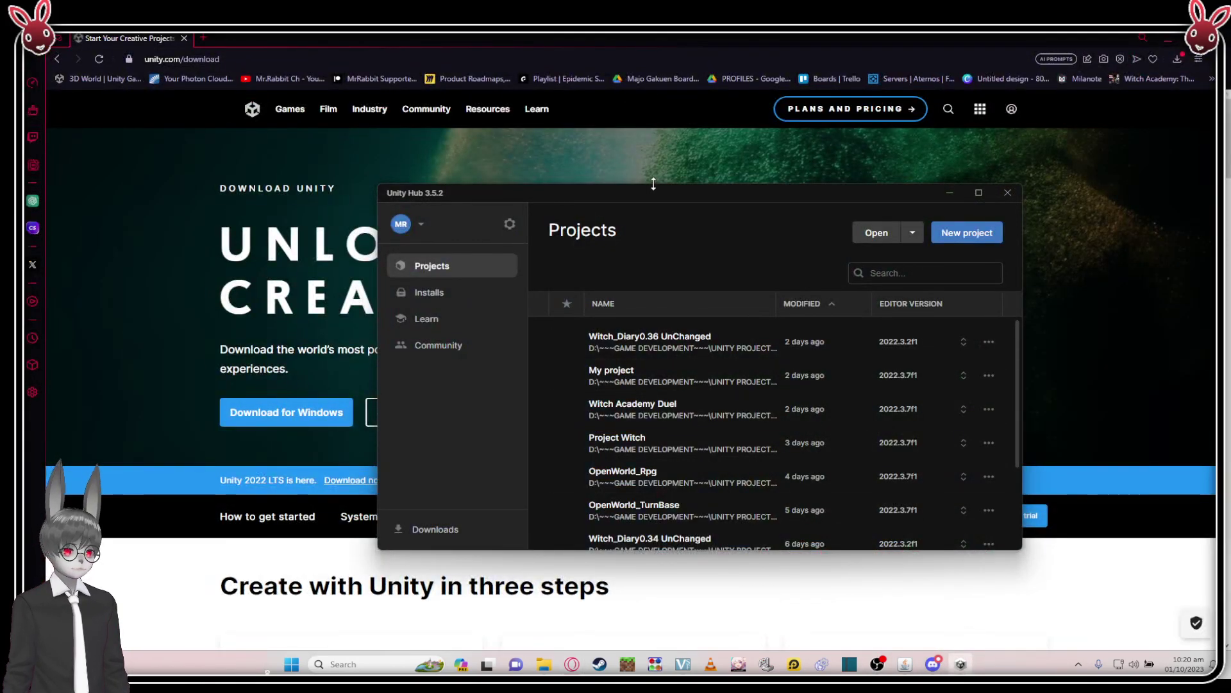
{"action": "left_click_drag", "start_coordinate": [791, 200], "coordinate": [752, 188]}
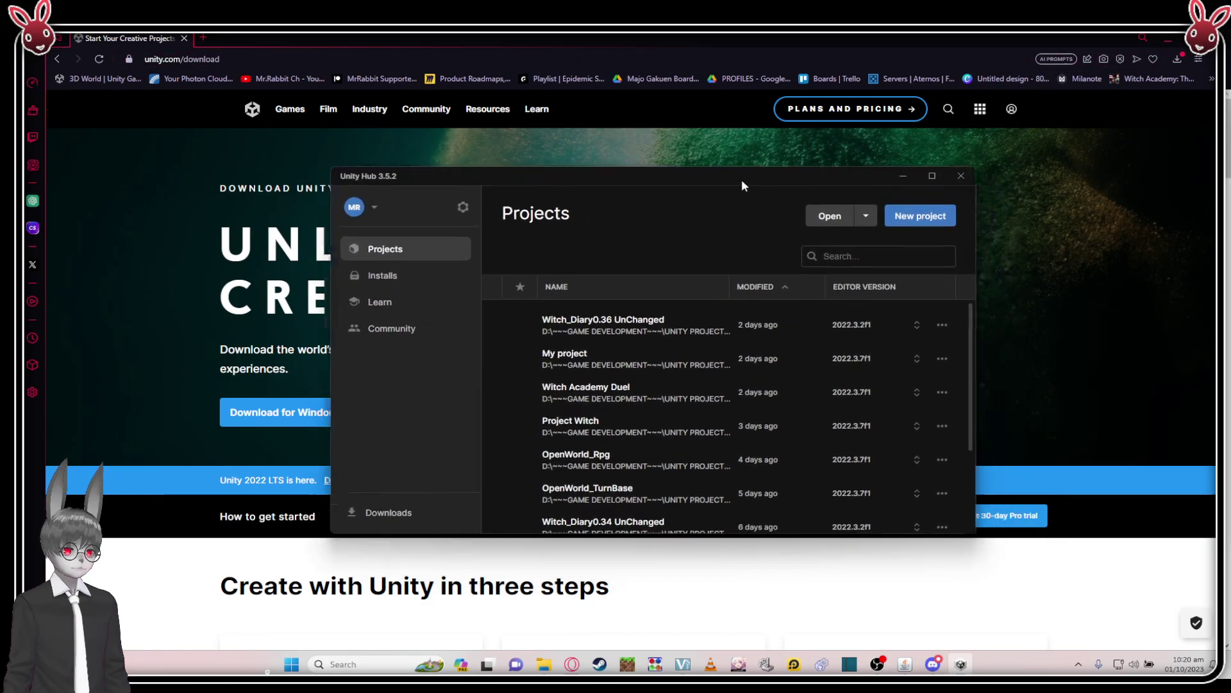
{"action": "double_click", "coordinate": [844, 175]}
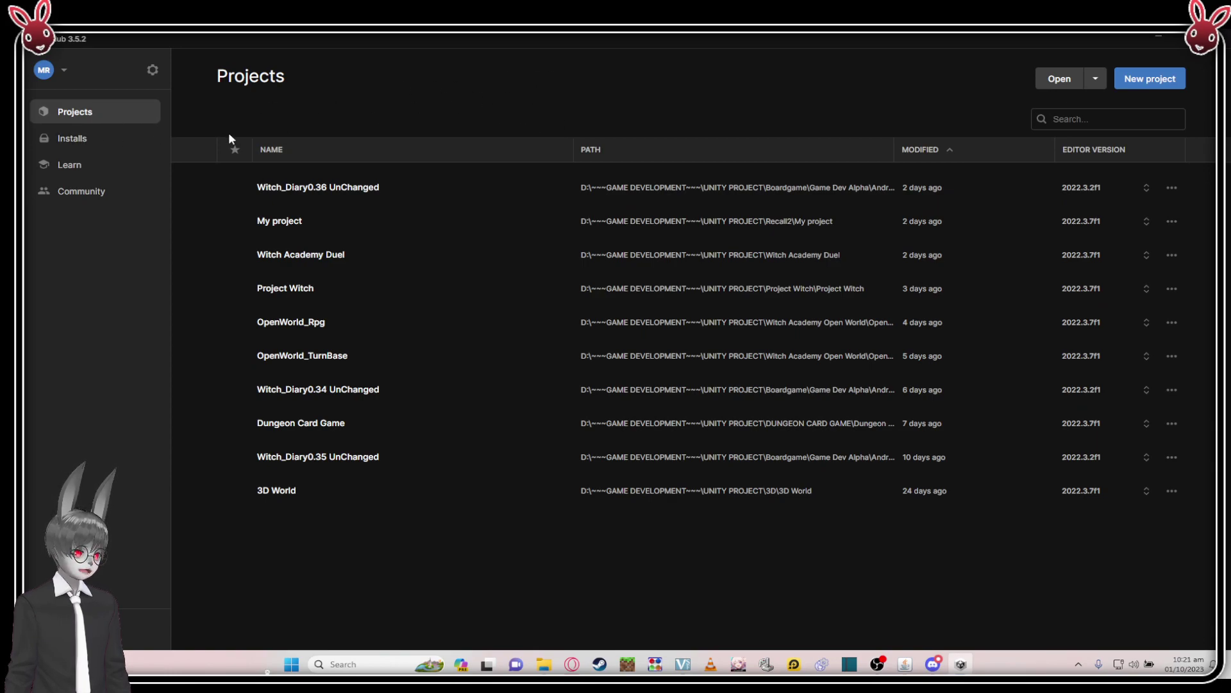
{"action": "left_click", "coordinate": [97, 141]}
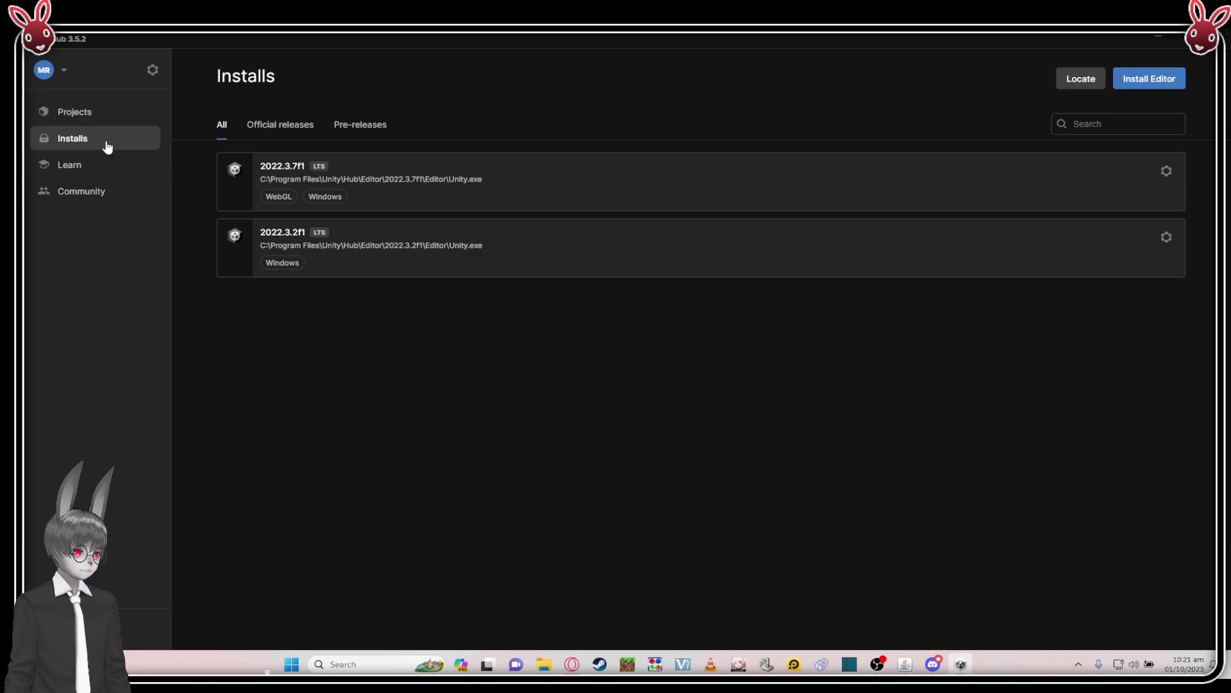
Choose editor 2022.3.10f1 to install and browse its Add modules list
{"action": "left_click", "coordinate": [1164, 85]}
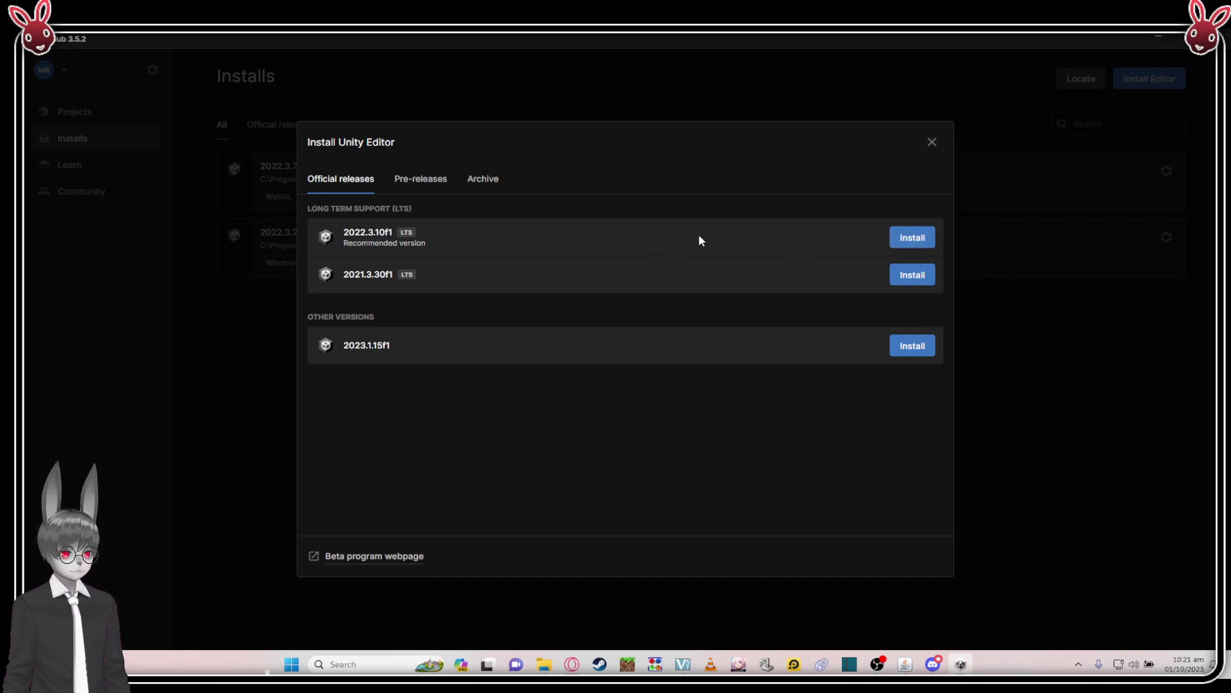
{"action": "left_click", "coordinate": [916, 238]}
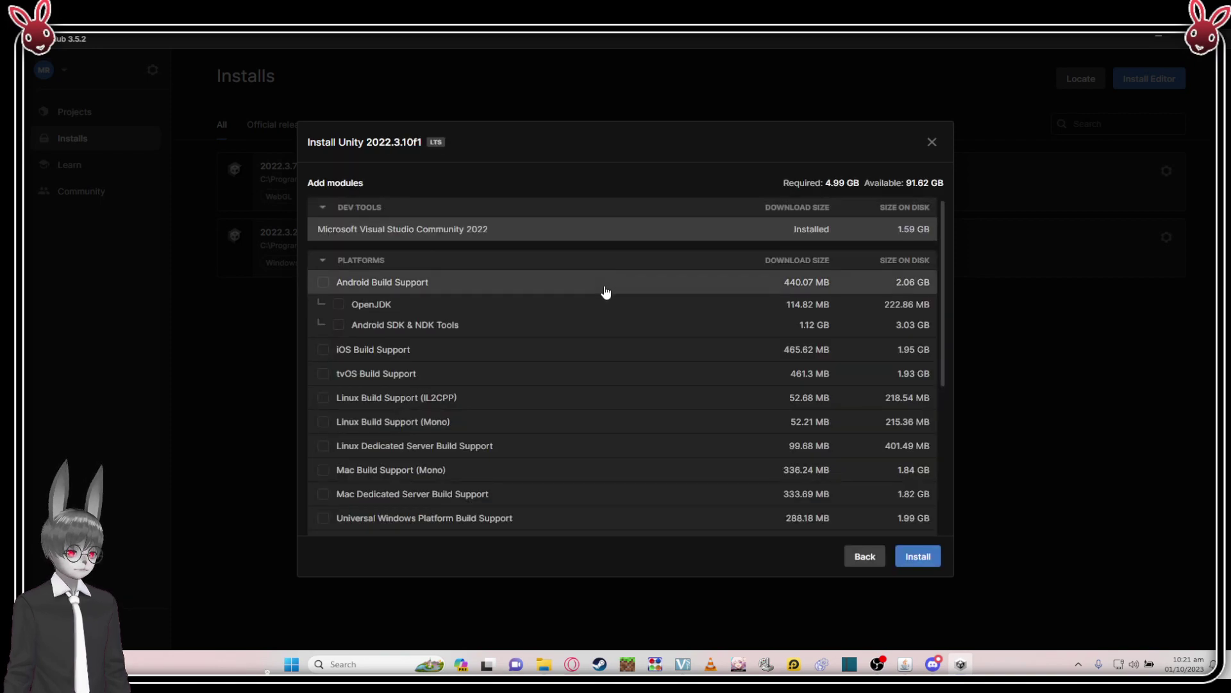
{"action": "scroll", "coordinate": [606, 293], "scroll_direction": "down", "scroll_amount": 3}
{"action": "scroll", "coordinate": [605, 291], "scroll_direction": "up", "scroll_amount": 3}
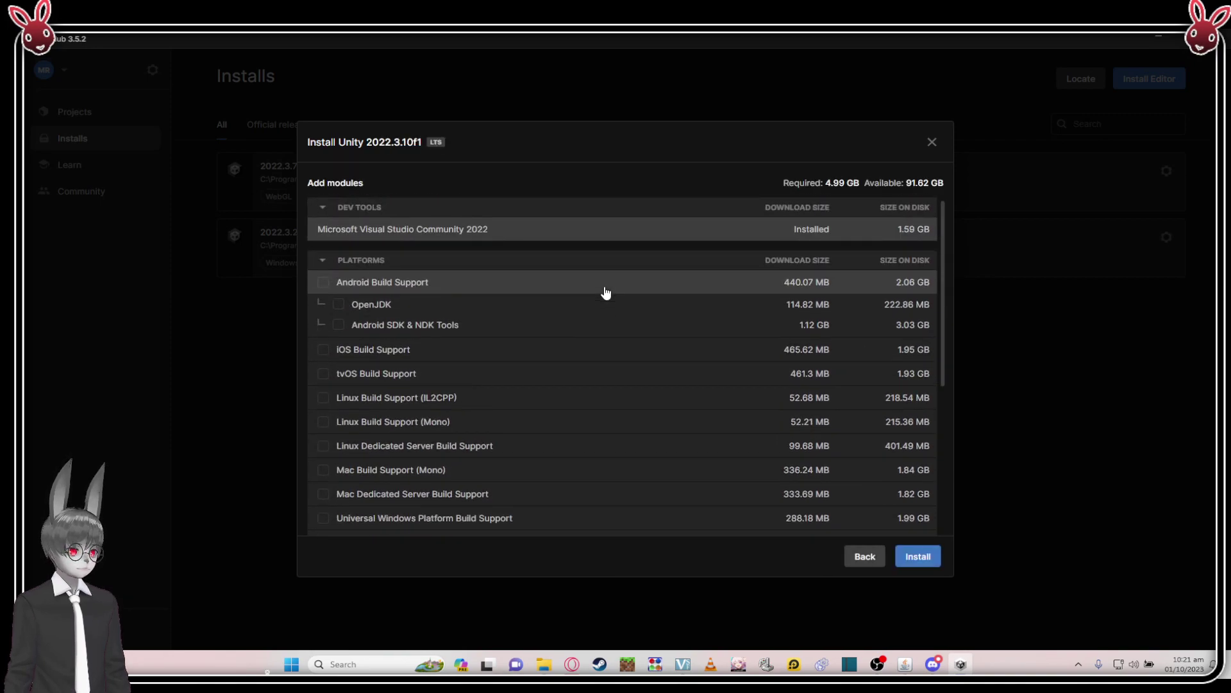
{"action": "scroll", "coordinate": [552, 285], "scroll_direction": "down", "scroll_amount": 2}
{"action": "scroll", "coordinate": [542, 284], "scroll_direction": "down", "scroll_amount": 2}
{"action": "scroll", "coordinate": [540, 284], "scroll_direction": "up", "scroll_amount": 5}
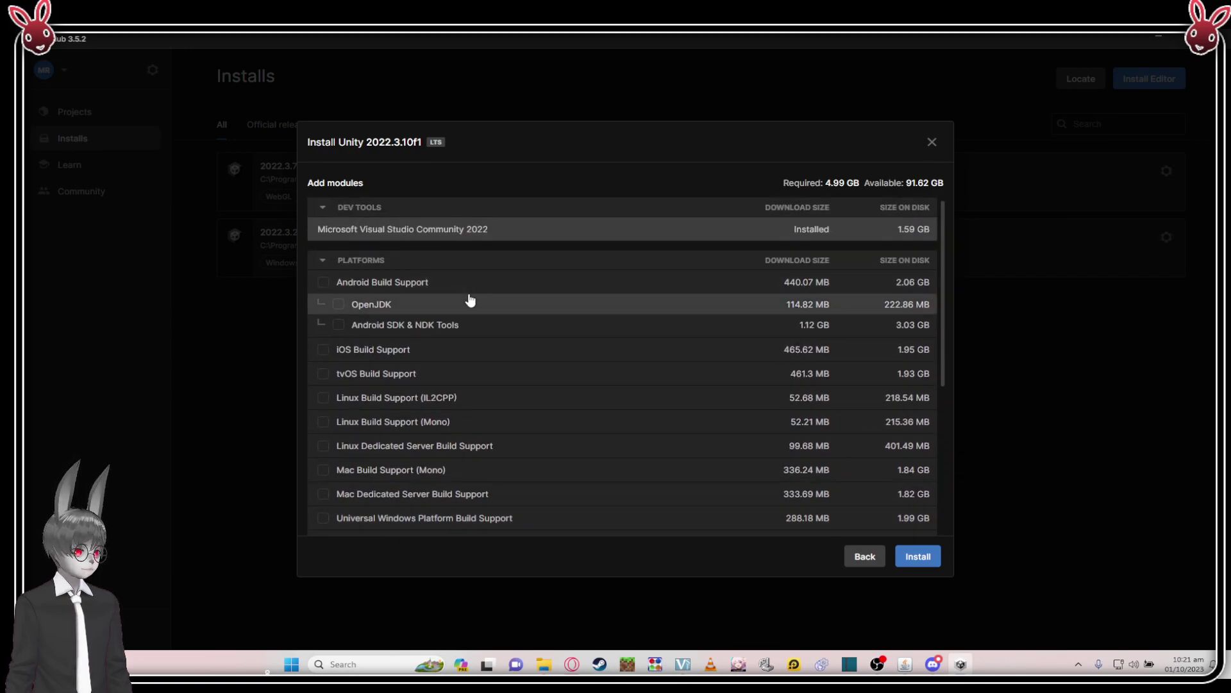
{"action": "scroll", "coordinate": [533, 291], "scroll_direction": "down", "scroll_amount": 3}
{"action": "scroll", "coordinate": [553, 310], "scroll_direction": "up", "scroll_amount": 3}
{"action": "scroll", "coordinate": [509, 293], "scroll_direction": "down", "scroll_amount": 3}
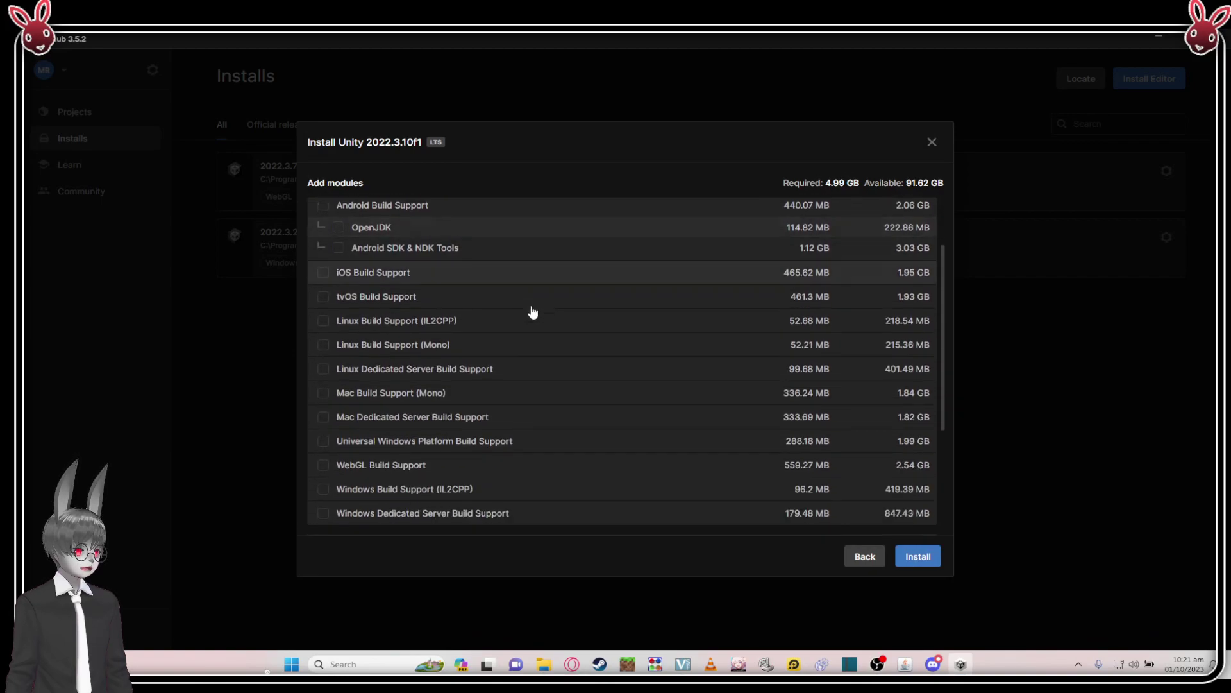
{"action": "scroll", "coordinate": [530, 311], "scroll_direction": "up", "scroll_amount": 3}
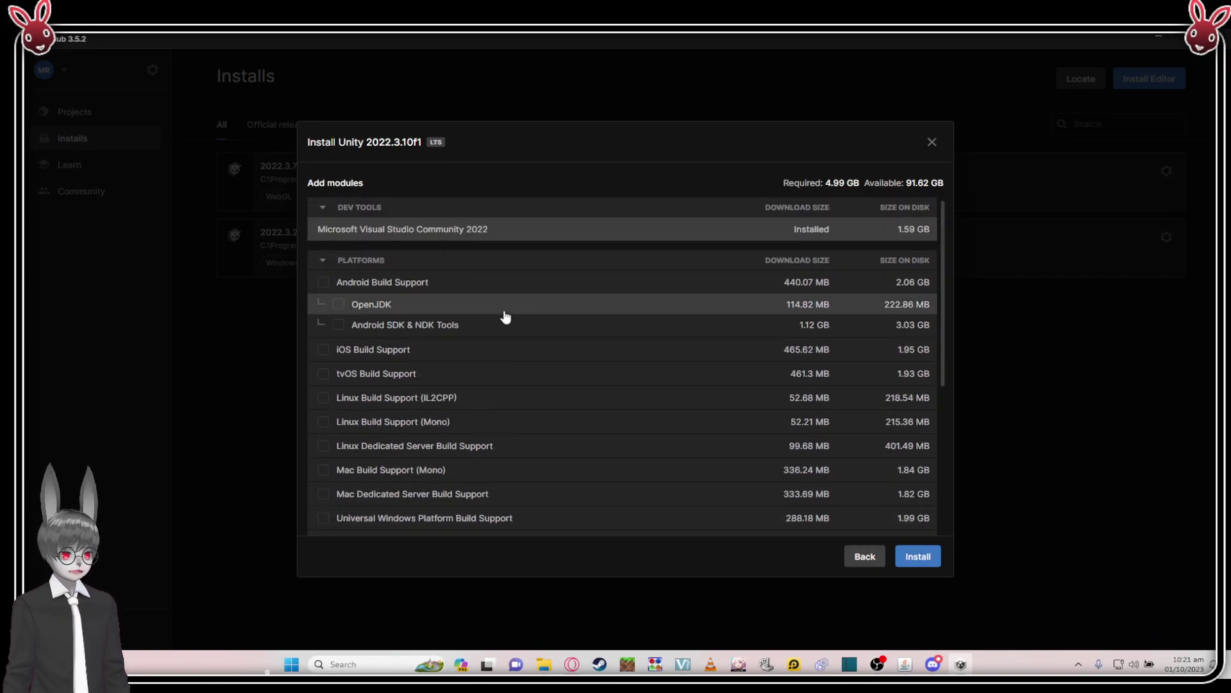
Toggle Android Build Support on and off, leaving no modules selected (4.99 GB)
{"action": "left_click", "coordinate": [324, 284]}
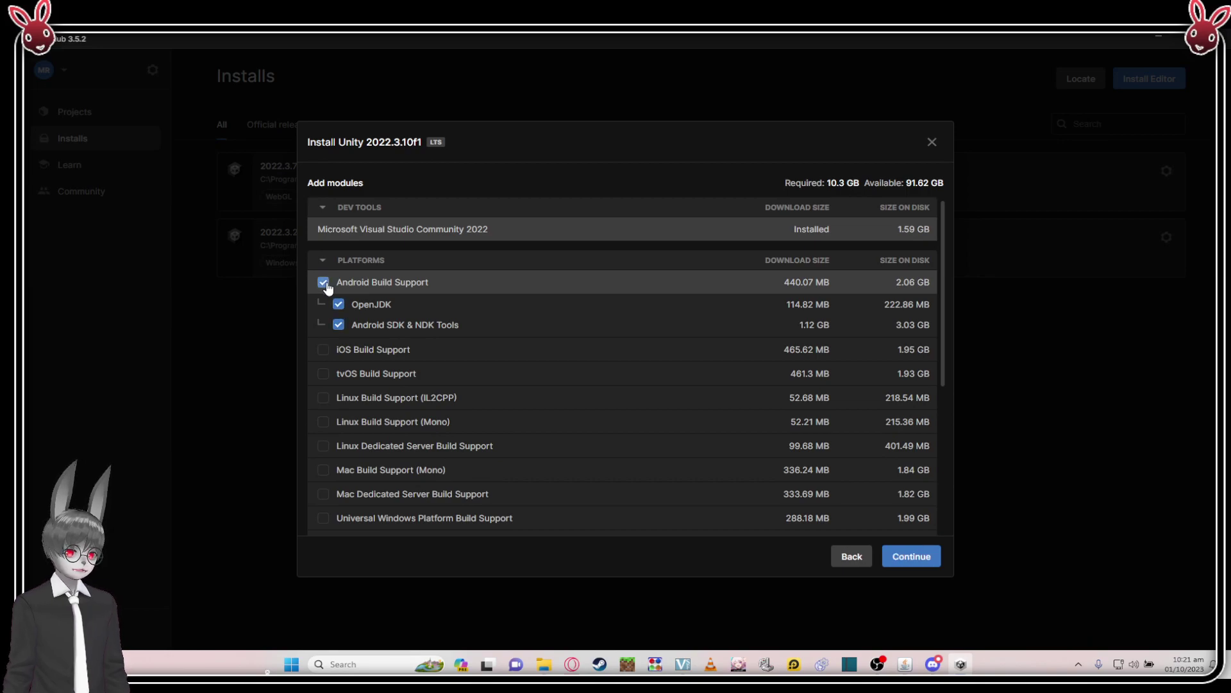
{"action": "left_click", "coordinate": [324, 283]}
{"action": "scroll", "coordinate": [498, 365], "scroll_direction": "down", "scroll_amount": 3}
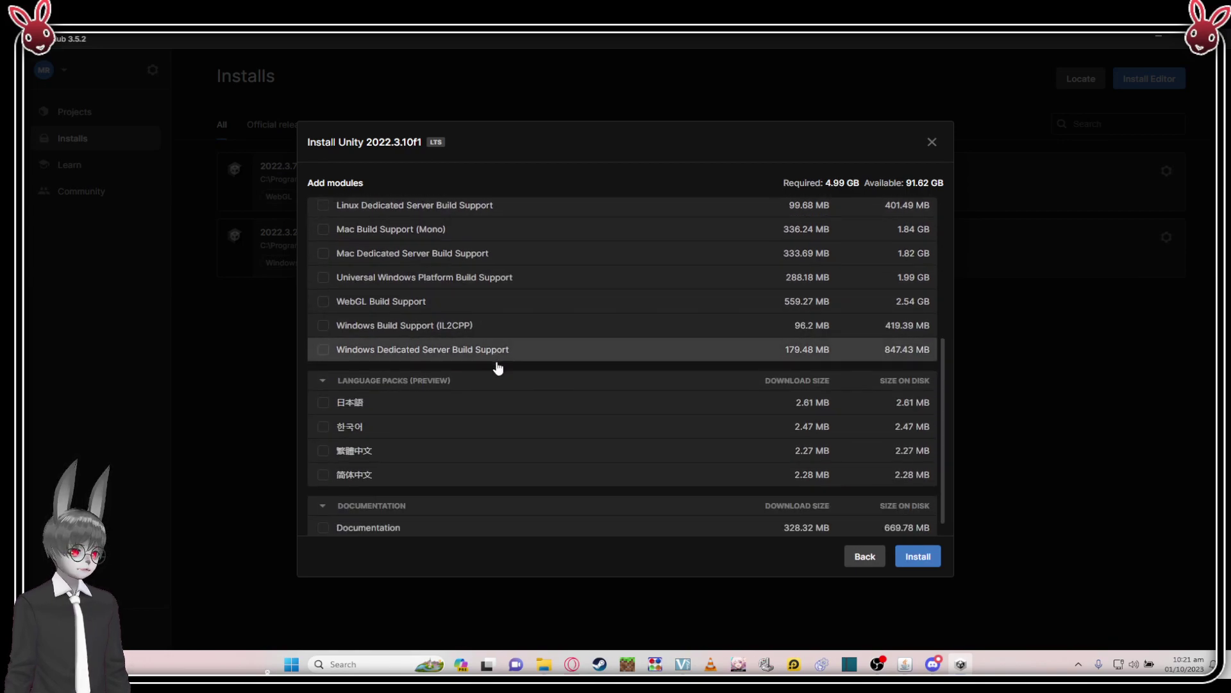
{"action": "scroll", "coordinate": [527, 374], "scroll_direction": "up", "scroll_amount": 3}
{"action": "scroll", "coordinate": [539, 378], "scroll_direction": "down", "scroll_amount": 3}
{"action": "scroll", "coordinate": [503, 388], "scroll_direction": "up", "scroll_amount": 3}
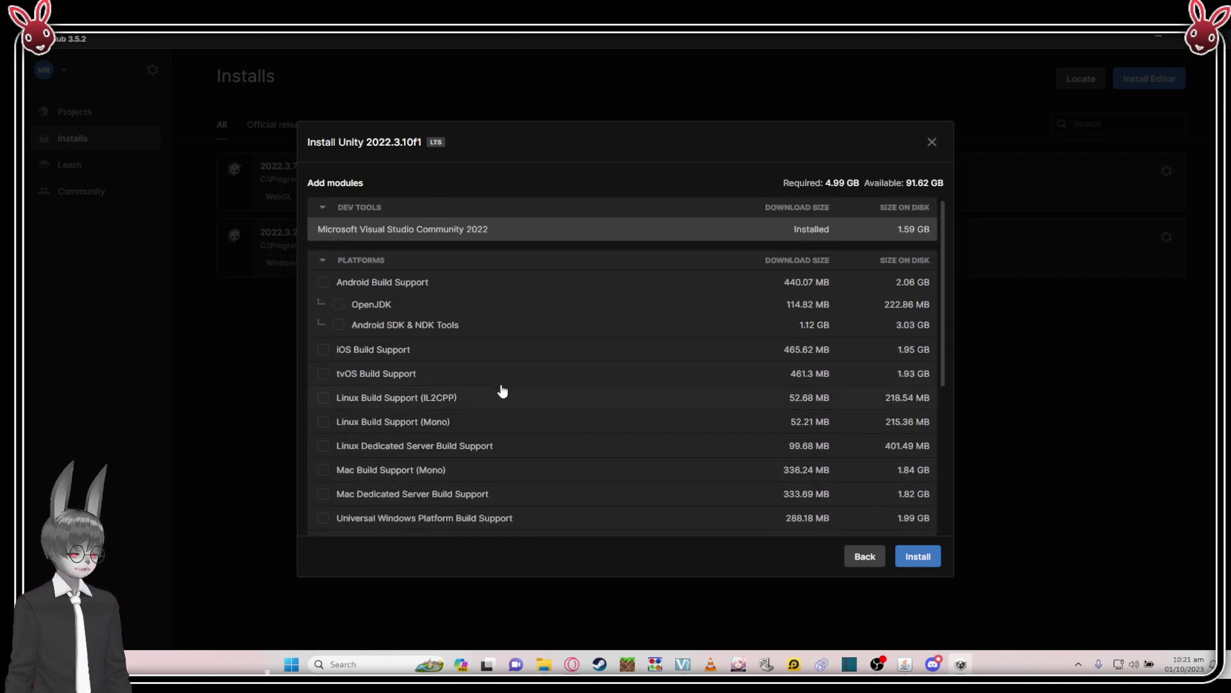
{"action": "scroll", "coordinate": [521, 353], "scroll_direction": "down", "scroll_amount": 3}
{"action": "scroll", "coordinate": [522, 360], "scroll_direction": "down", "scroll_amount": 3}
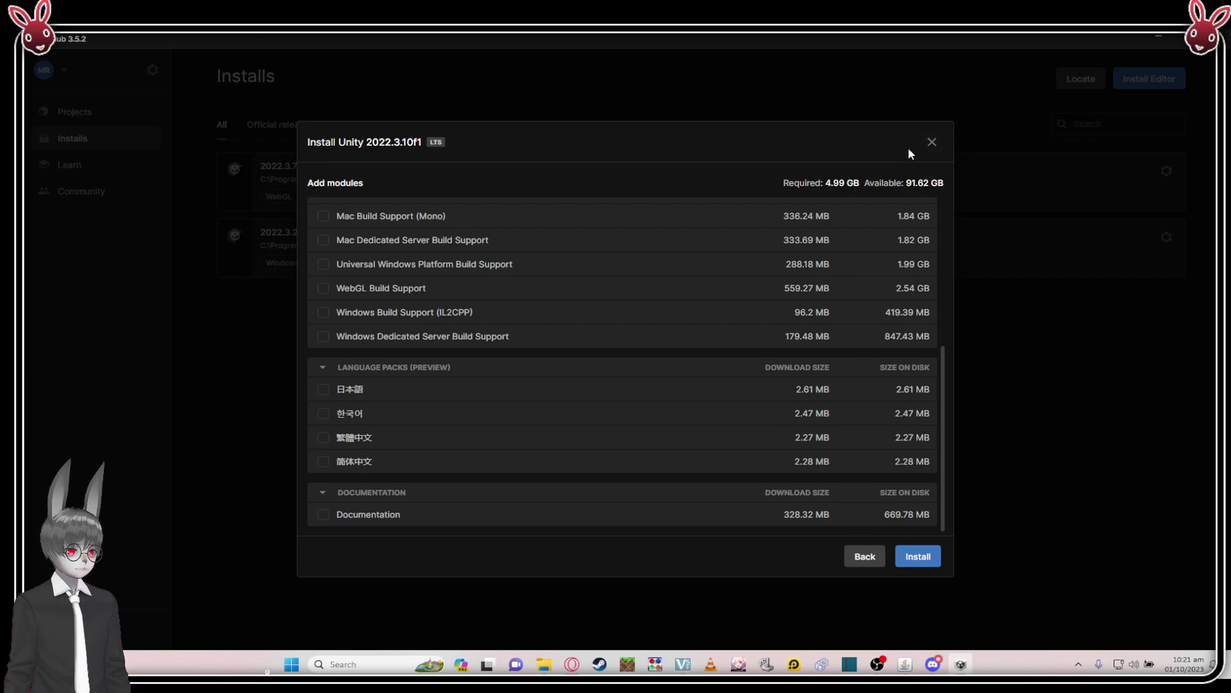
Close the module dialog and start a new project with the 2D Core template
{"action": "left_click", "coordinate": [931, 142]}
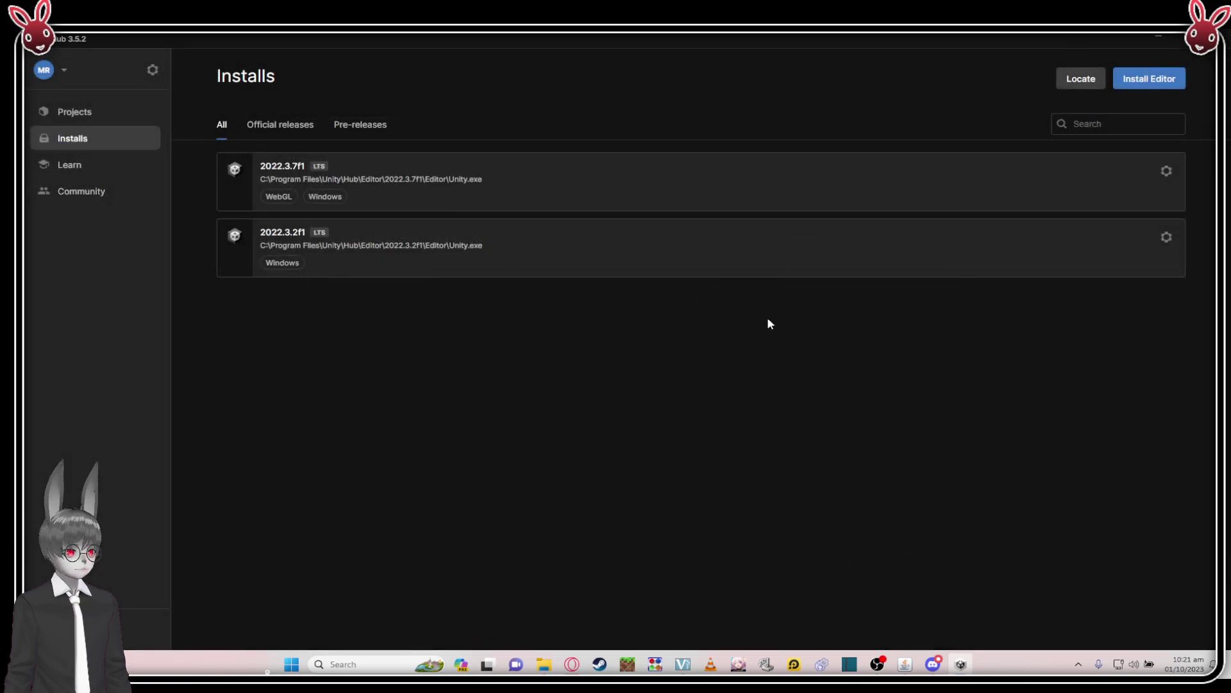
{"action": "left_click", "coordinate": [89, 114]}
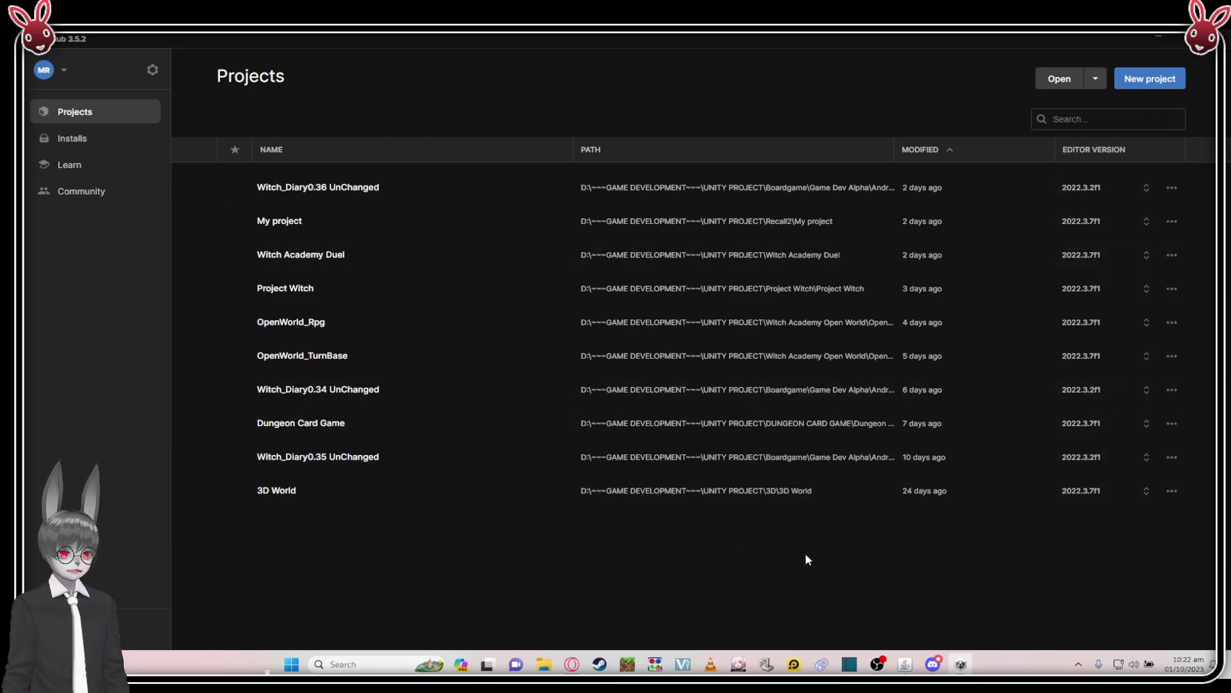
{"action": "left_click", "coordinate": [1153, 79]}
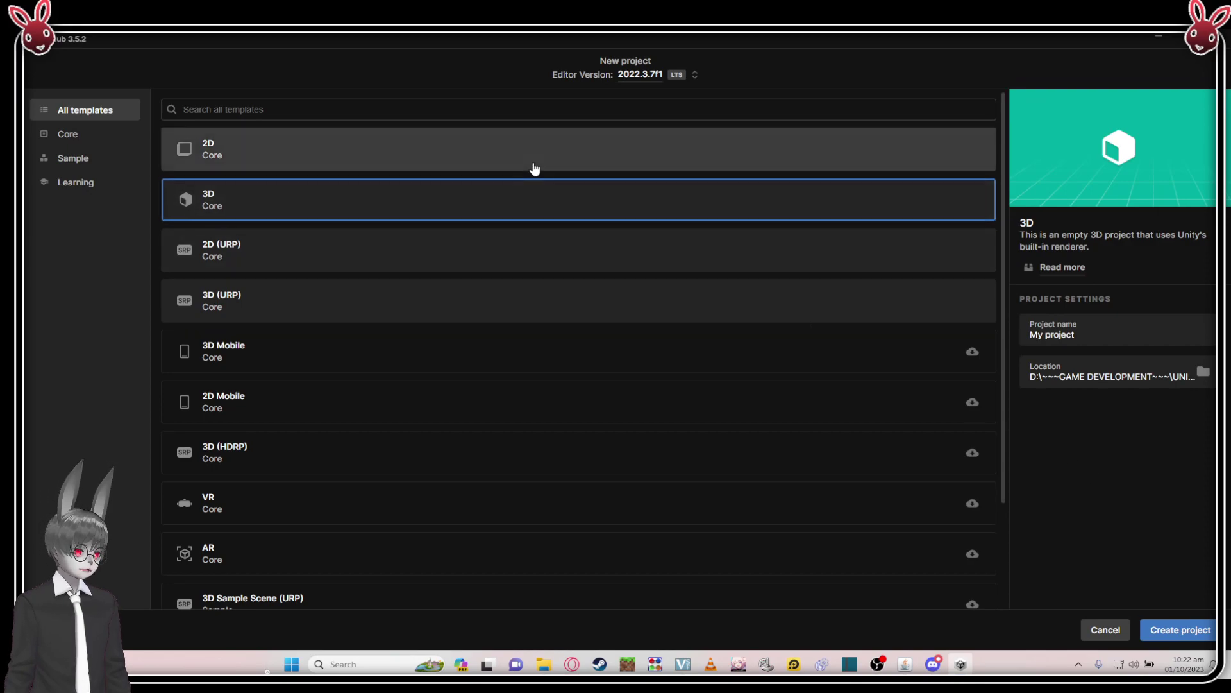
{"action": "left_click", "coordinate": [495, 151]}
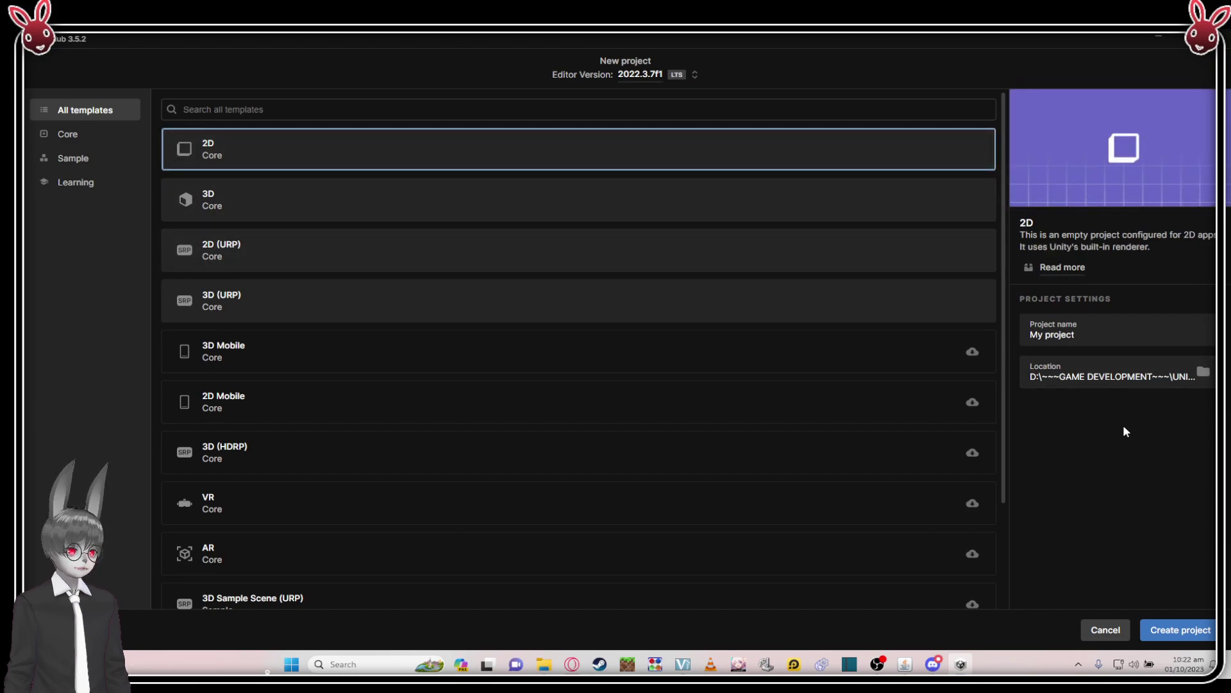
Check the Project name field, keeping the default 'My project'
{"action": "triple_click", "coordinate": [1101, 335]}
{"action": "left_click", "coordinate": [1076, 467]}
{"action": "triple_click", "coordinate": [1110, 330]}
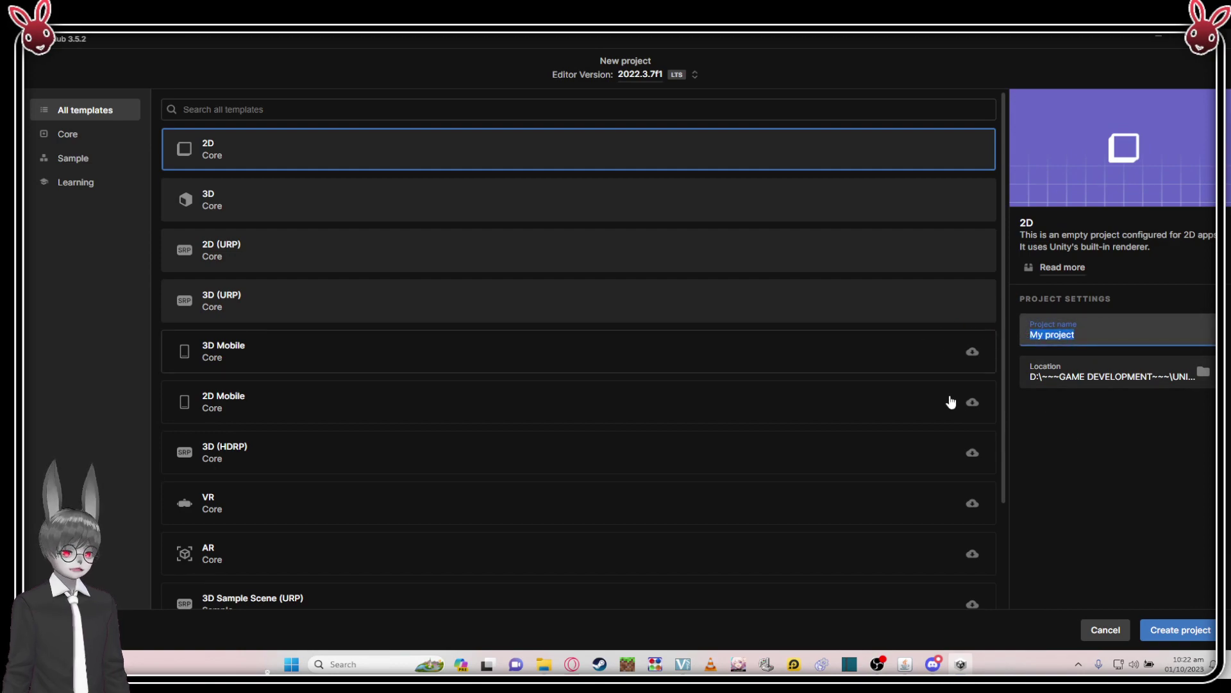
{"action": "left_click", "coordinate": [1116, 440]}
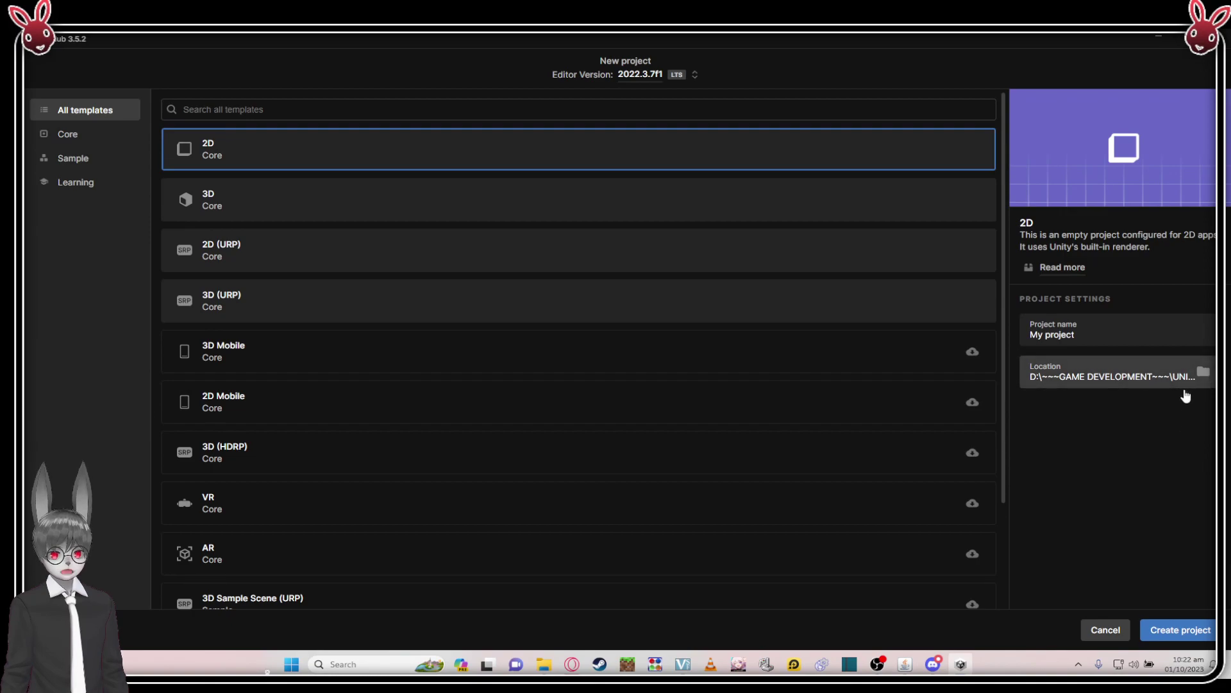
{"action": "left_click", "coordinate": [1204, 372]}
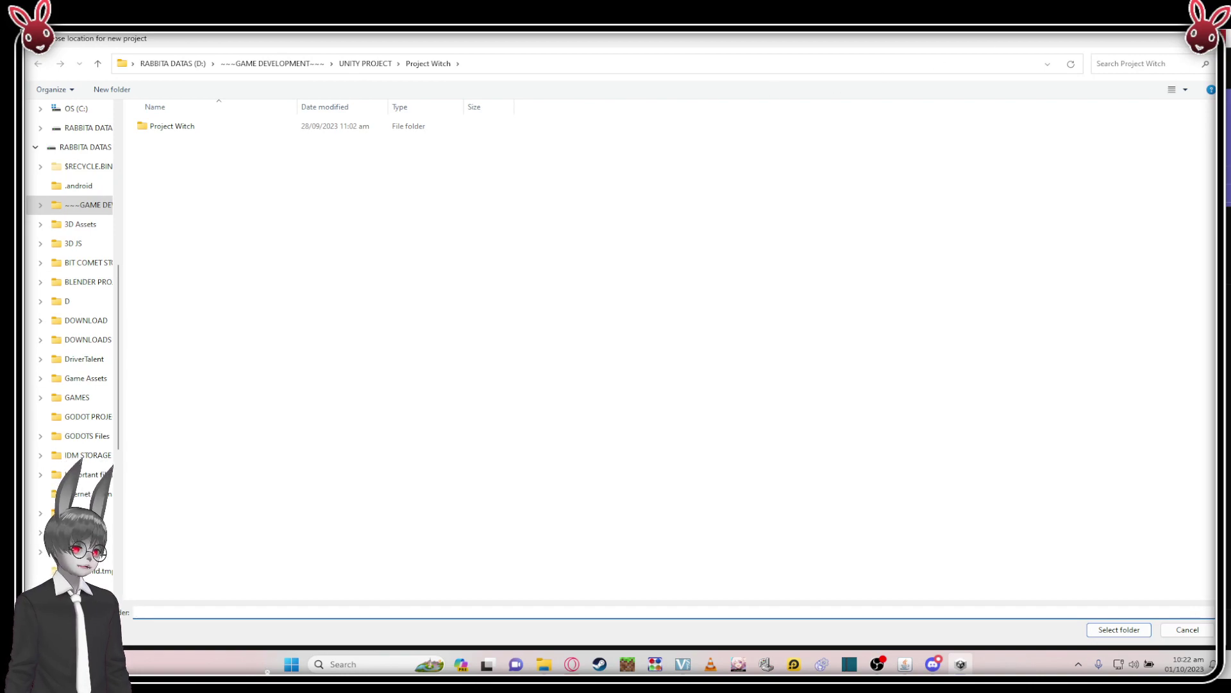
{"action": "left_click", "coordinate": [1119, 629]}
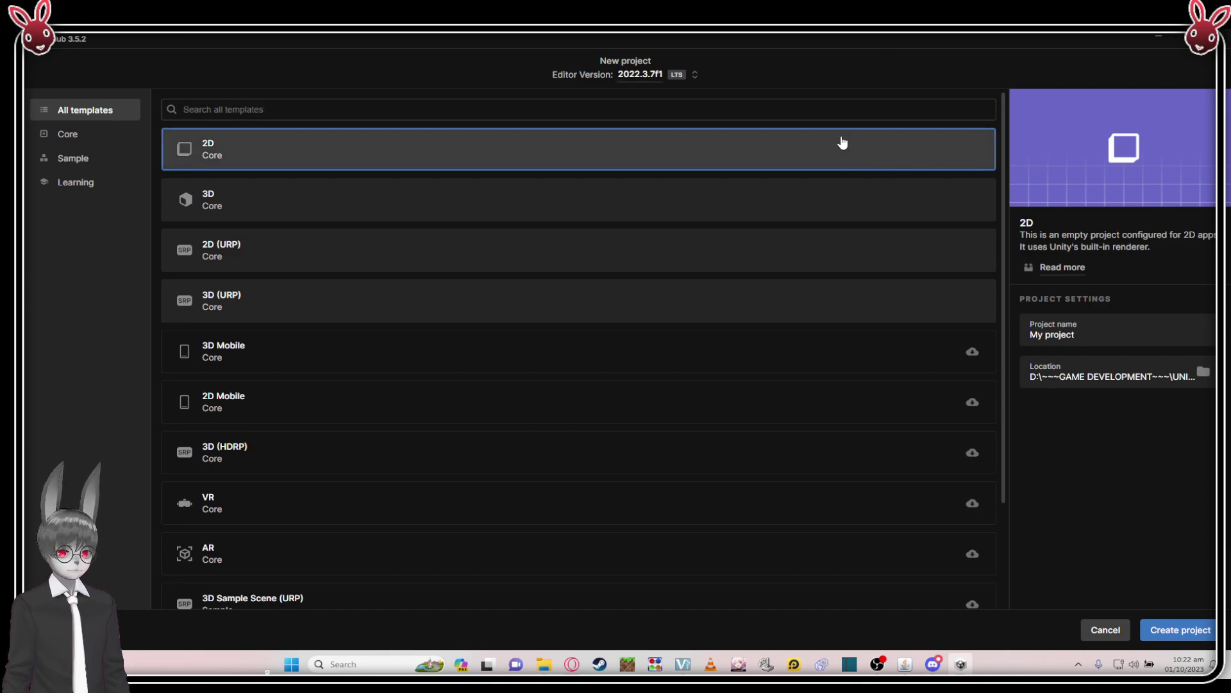
Restore and re-maximize the Unity Hub window, then close it
{"action": "left_click_drag", "start_coordinate": [752, 51], "coordinate": [531, 31]}
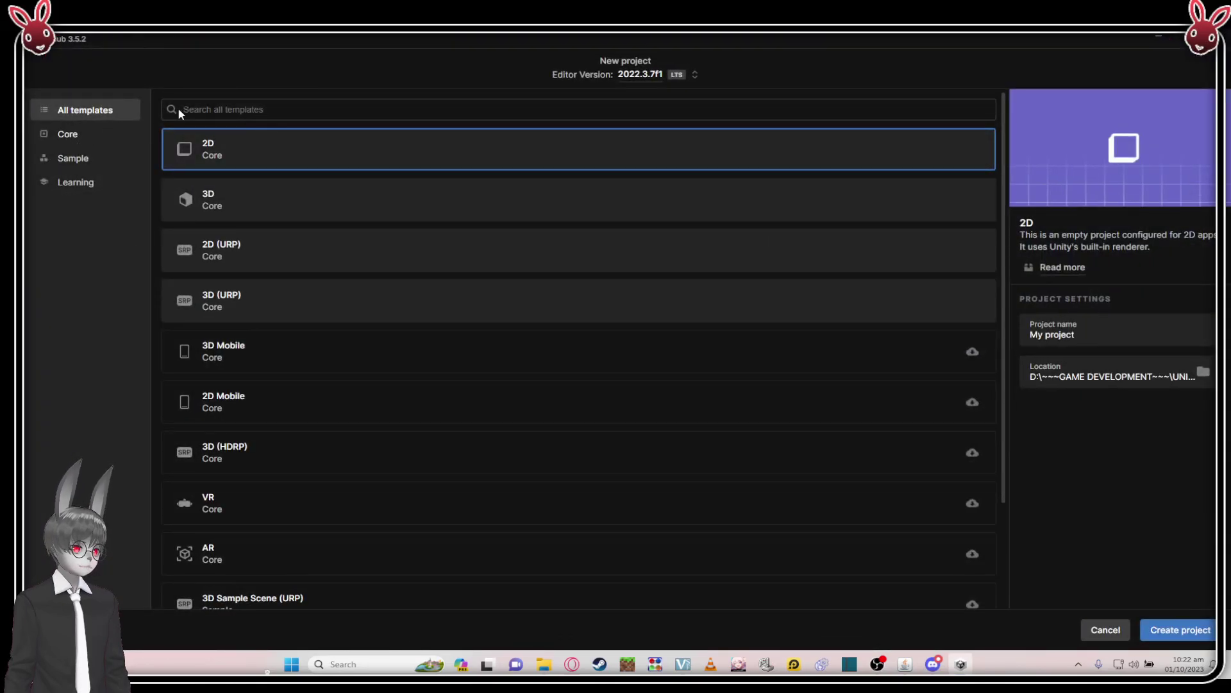
{"action": "left_click_drag", "start_coordinate": [931, 51], "coordinate": [703, 114]}
{"action": "double_click", "coordinate": [704, 114]}
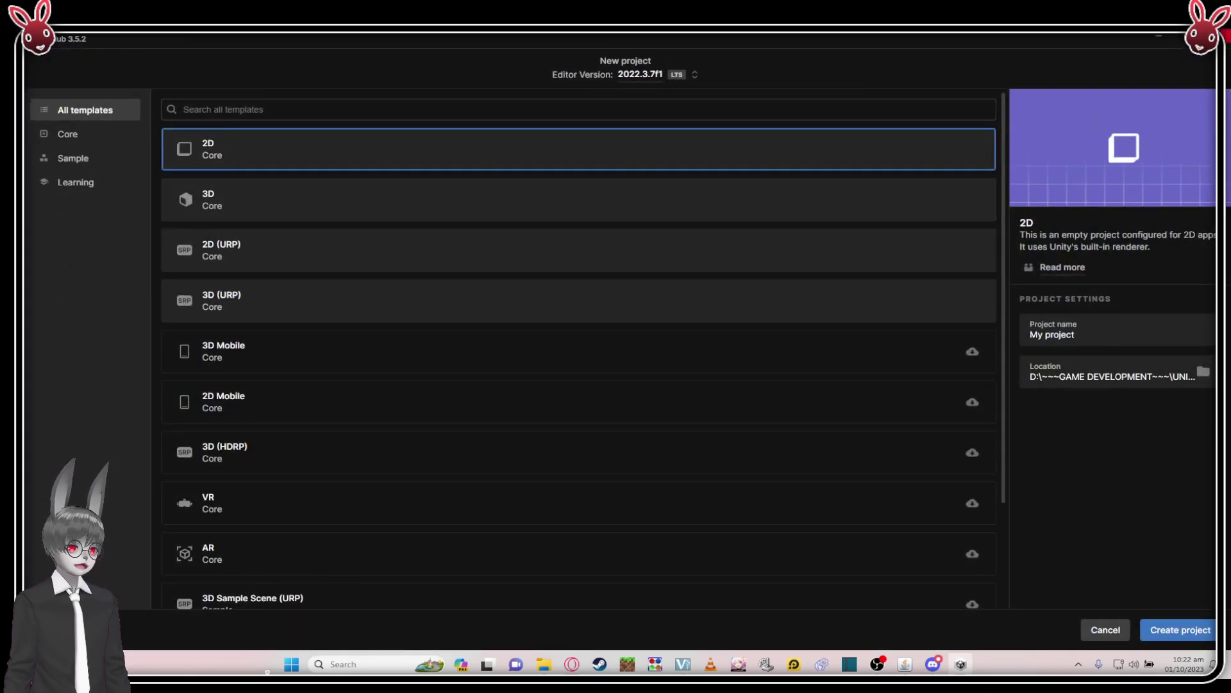
{"action": "left_click", "coordinate": [1223, 36]}
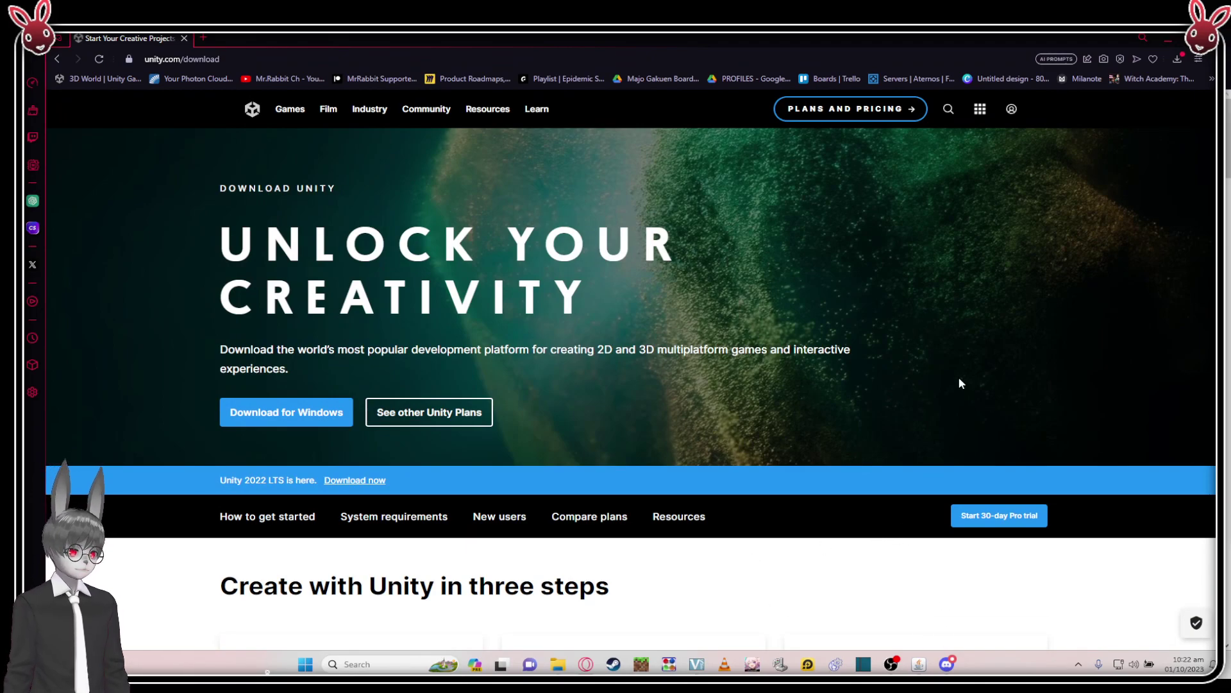
Relaunch Unity Hub from Windows search and cancel the New project screen
{"action": "key", "text": "super"}
{"action": "type", "text": "un"}
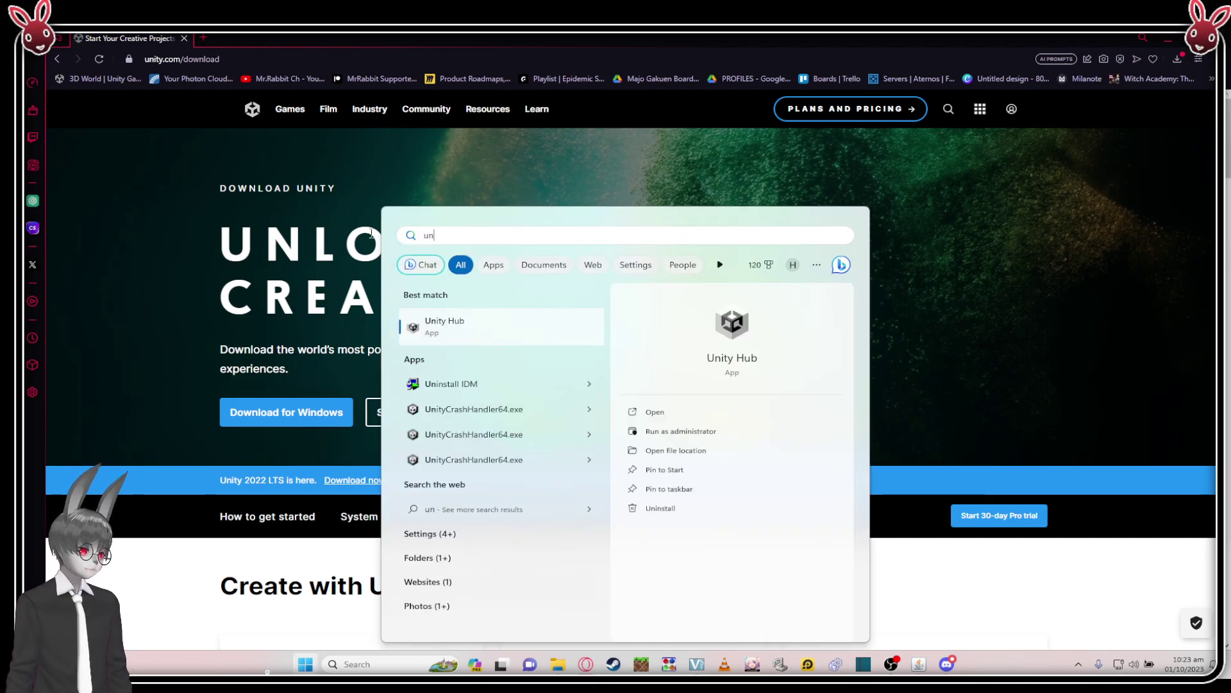
{"action": "left_click", "coordinate": [611, 35]}
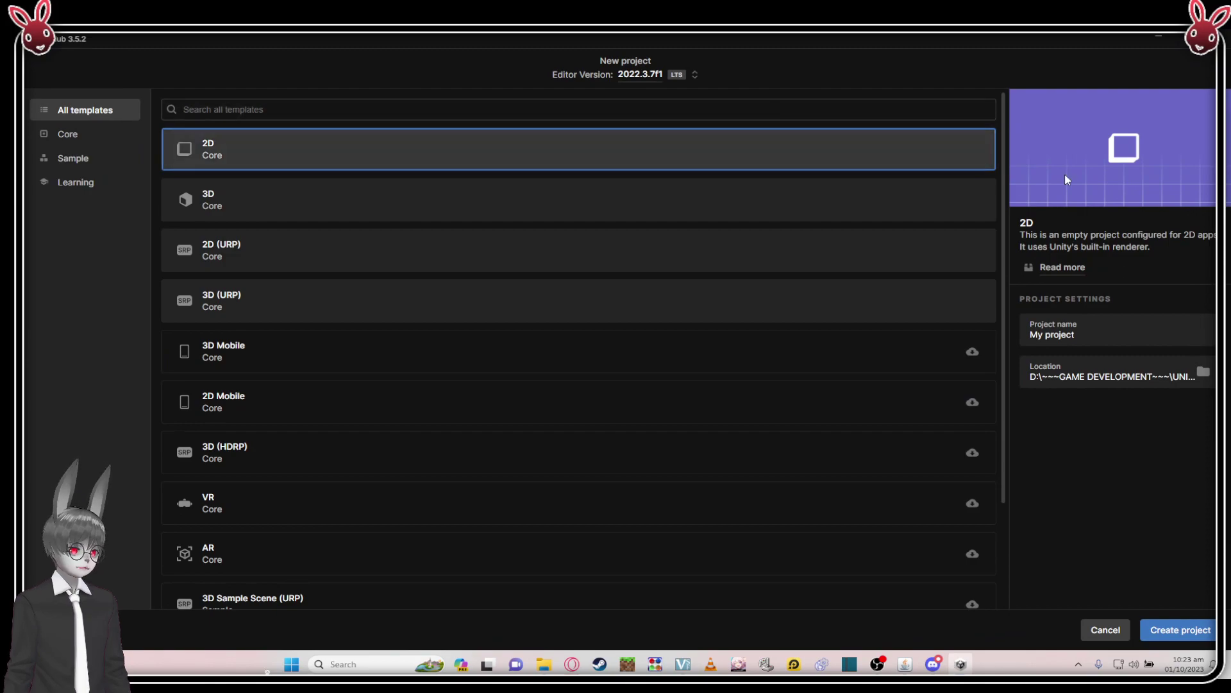
{"action": "left_click", "coordinate": [1105, 630]}
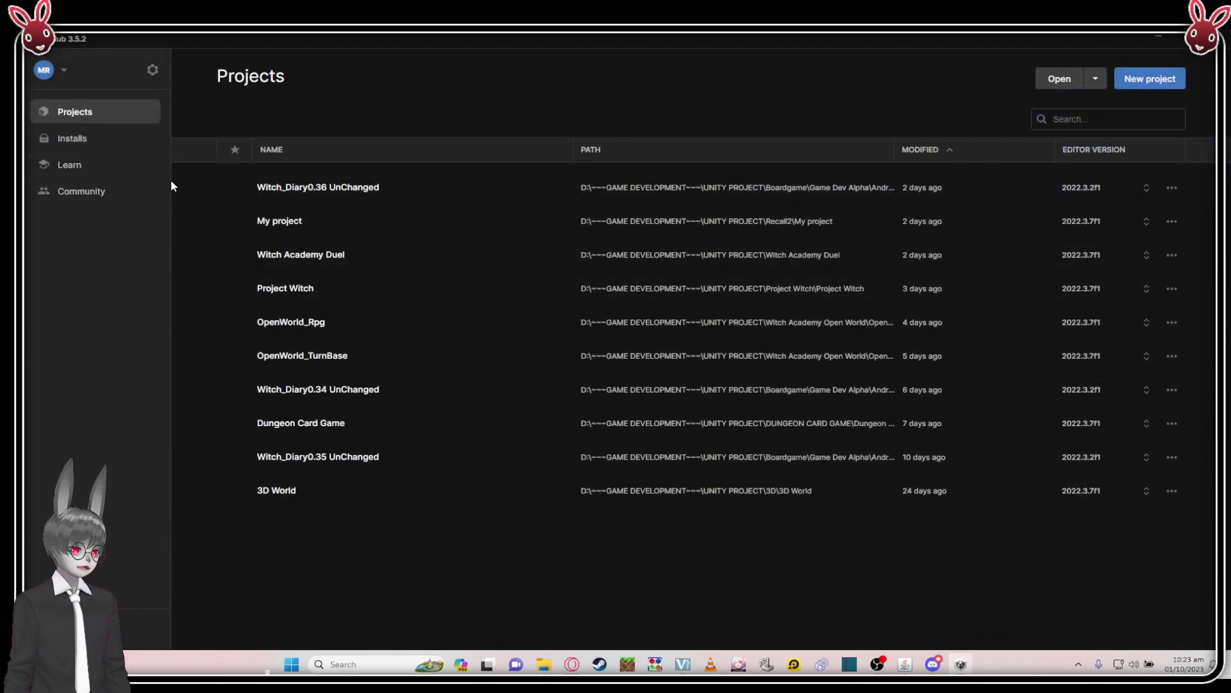
{"action": "left_click", "coordinate": [62, 73]}
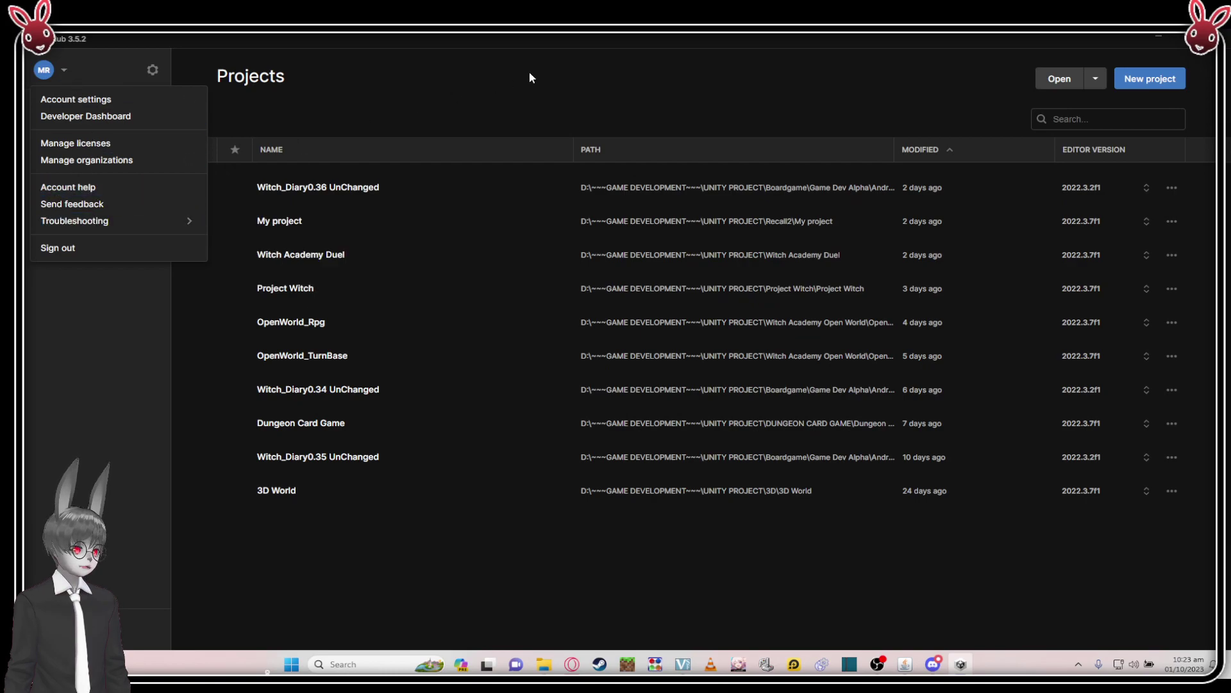
{"action": "left_click", "coordinate": [110, 75]}
{"action": "left_click", "coordinate": [73, 77]}
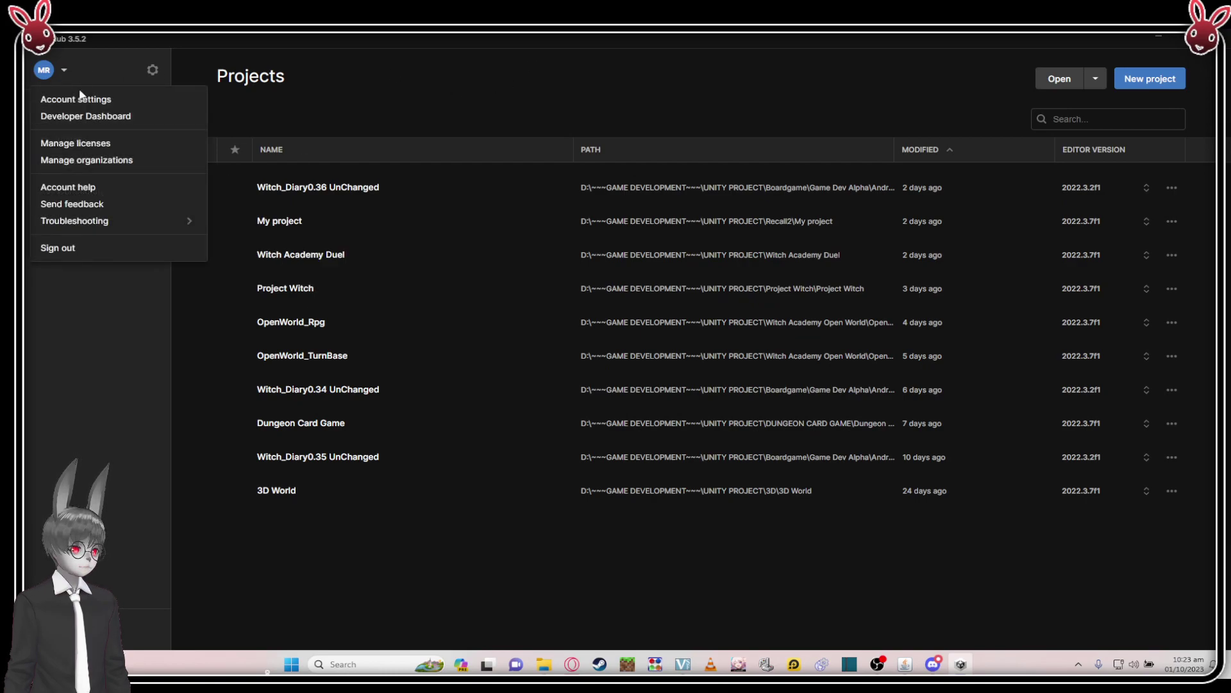
{"action": "left_click", "coordinate": [232, 118]}
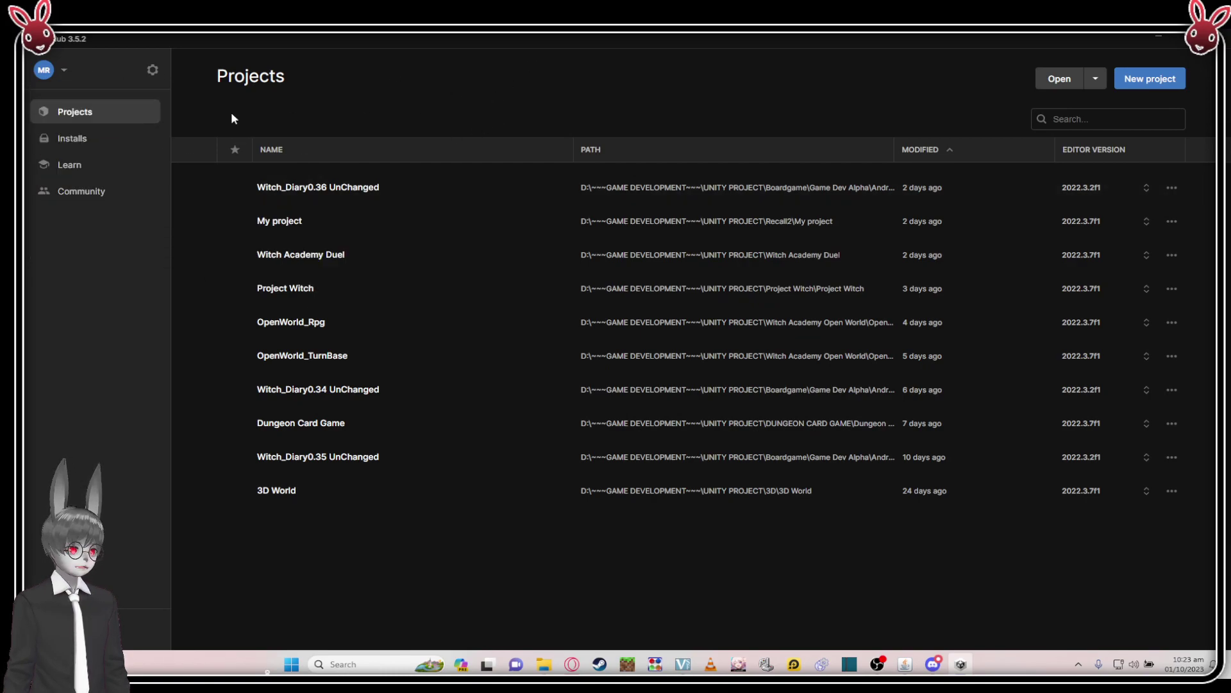
{"action": "left_click", "coordinate": [66, 76]}
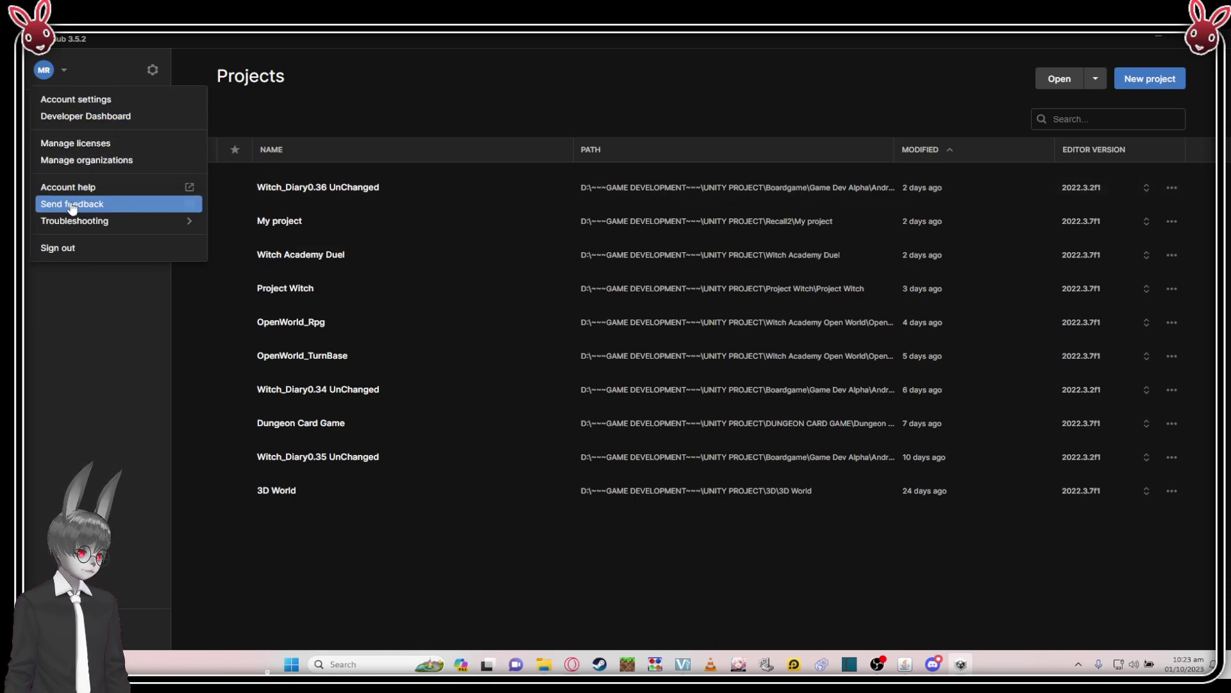
{"action": "left_click", "coordinate": [532, 95]}
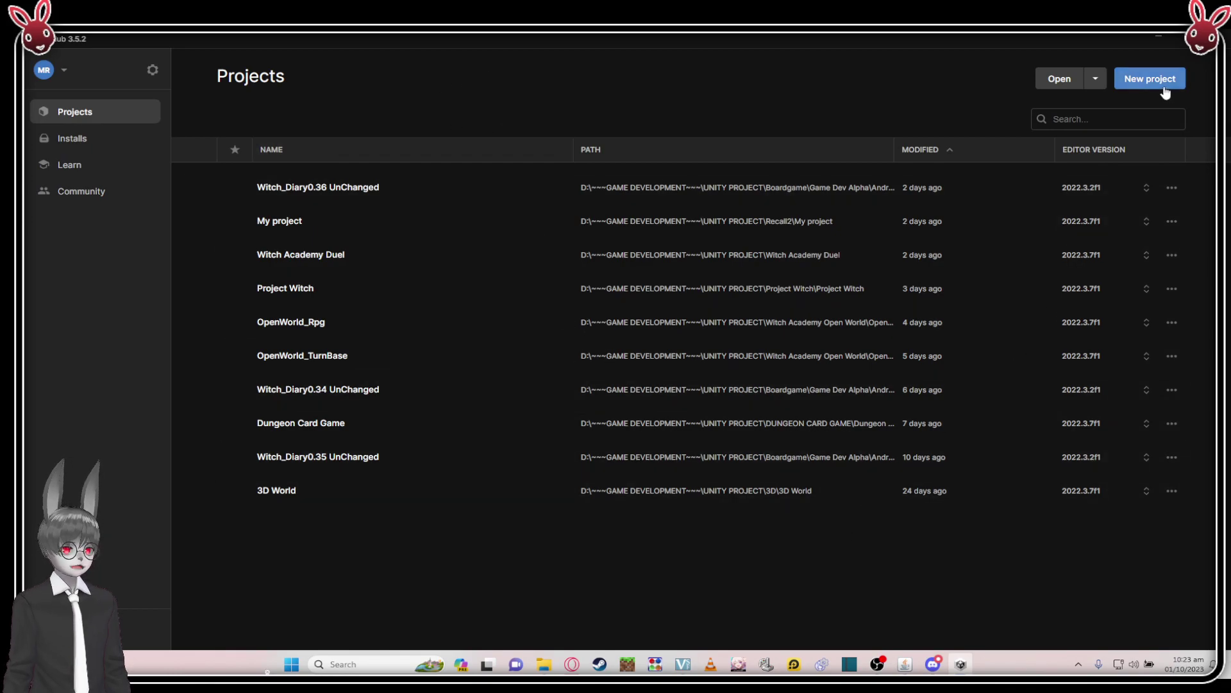
Start a new 2022.3.7f1 project again and pick the 2D Core template
{"action": "left_click", "coordinate": [1141, 82]}
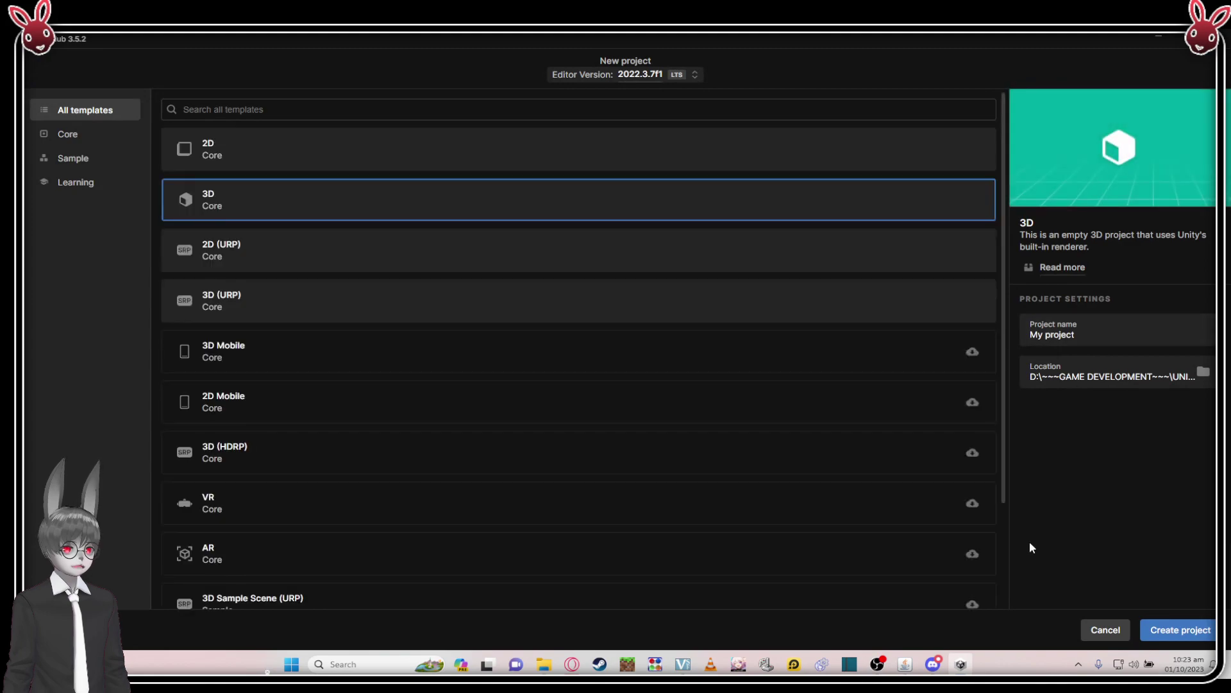
{"action": "left_click", "coordinate": [378, 164]}
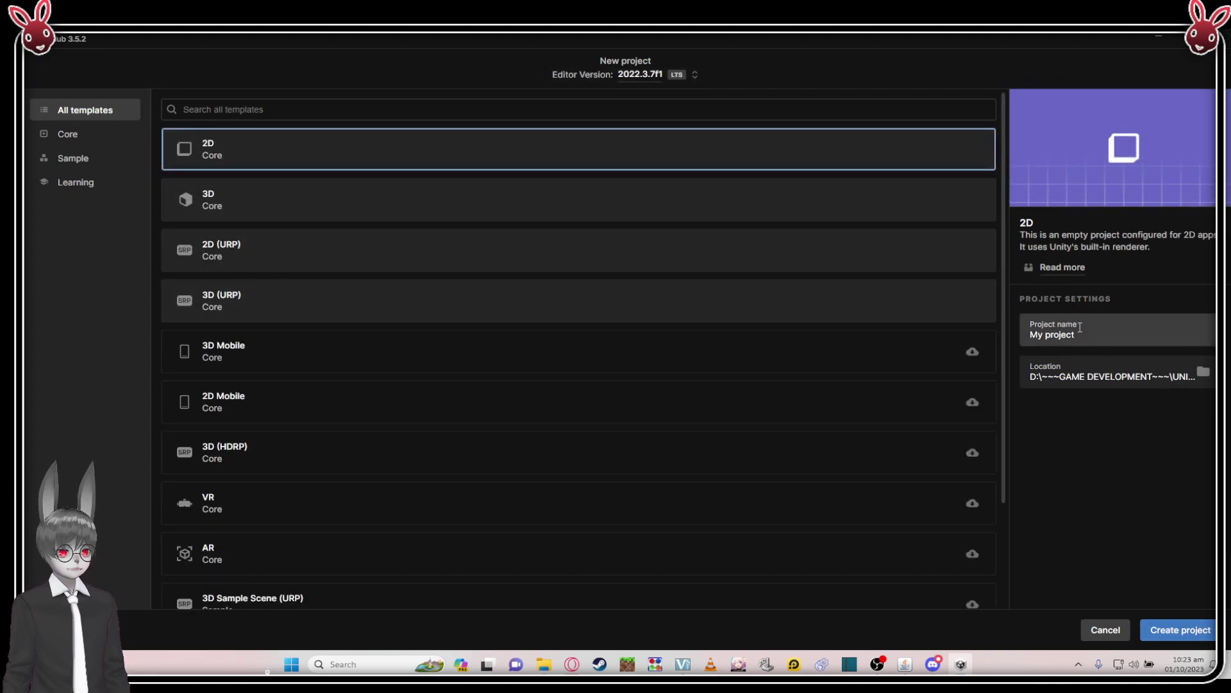